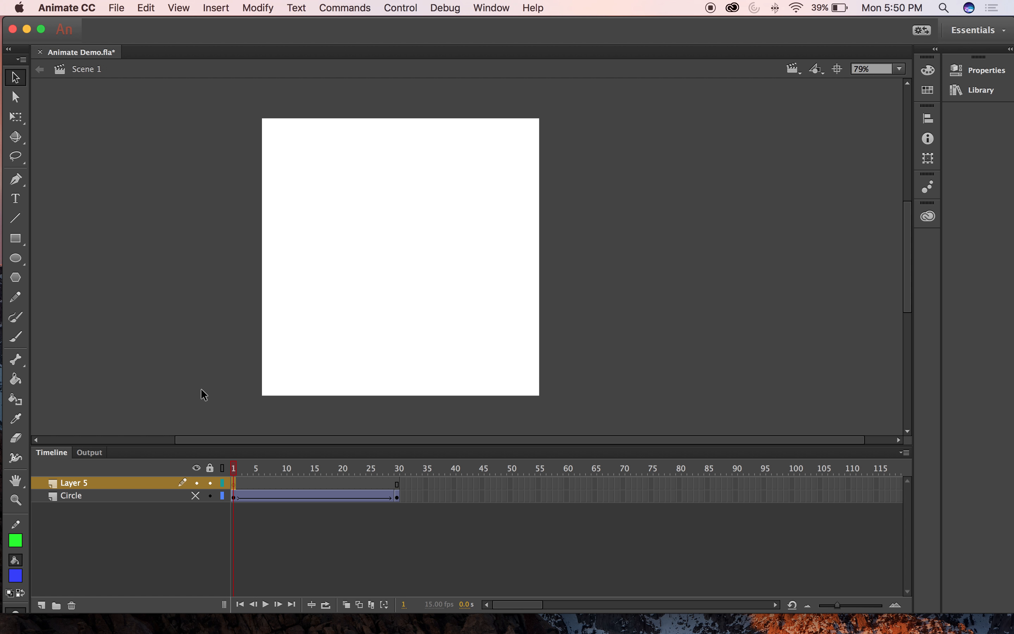
- Draw a blue square with a green outline, about 112 px wide, in the lower-left area of the stage on Layer 5
click(21, 241)
click(43, 238)
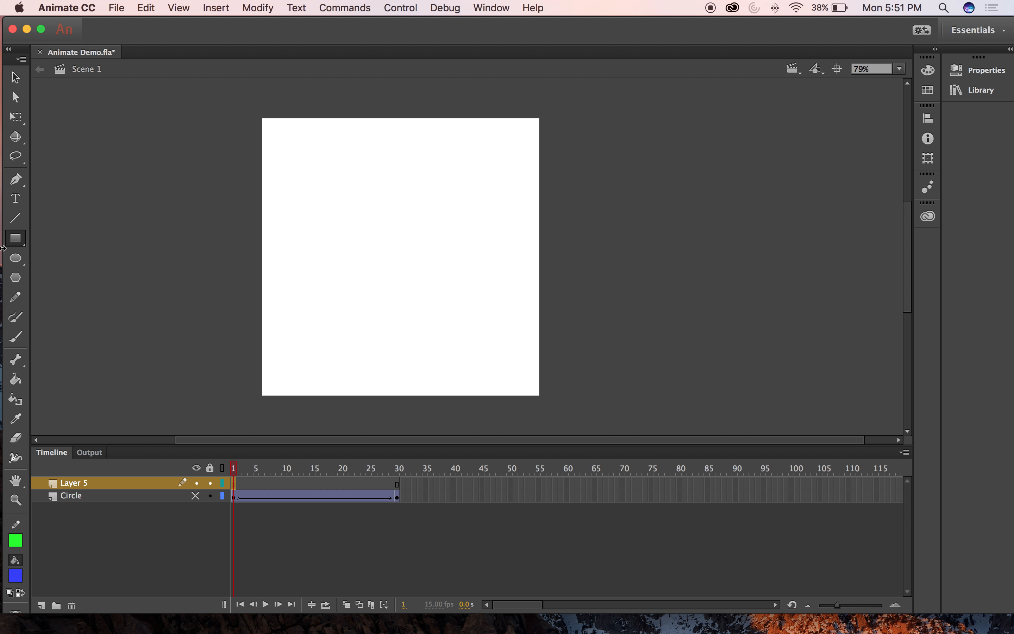
mouse_move(286, 273)
mouse_down()
mouse_move(337, 332)
mouse_move(351, 329)
mouse_up()
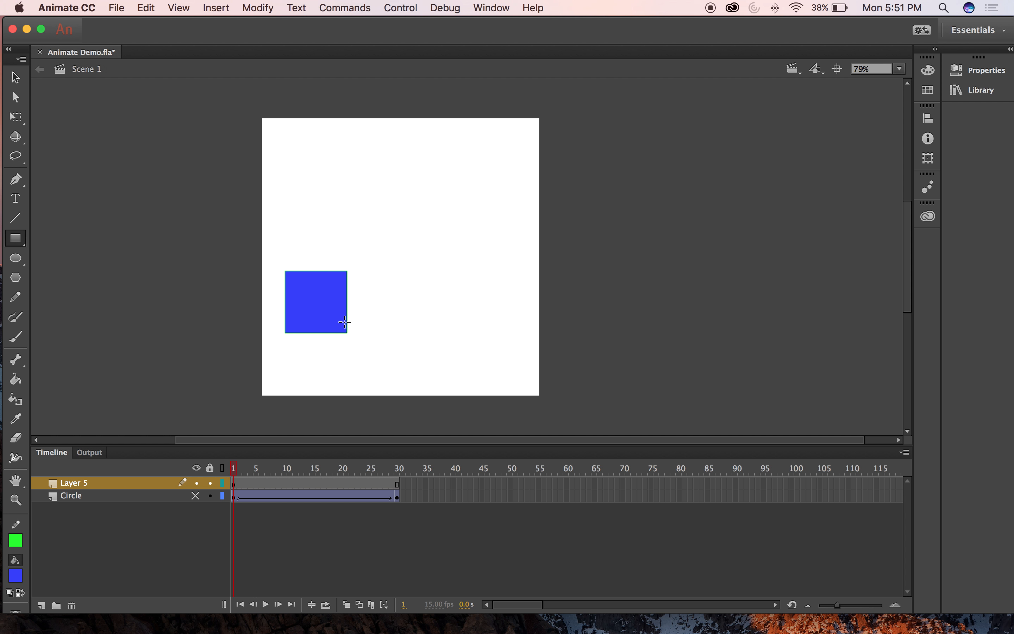
click(16, 77)
click(295, 285)
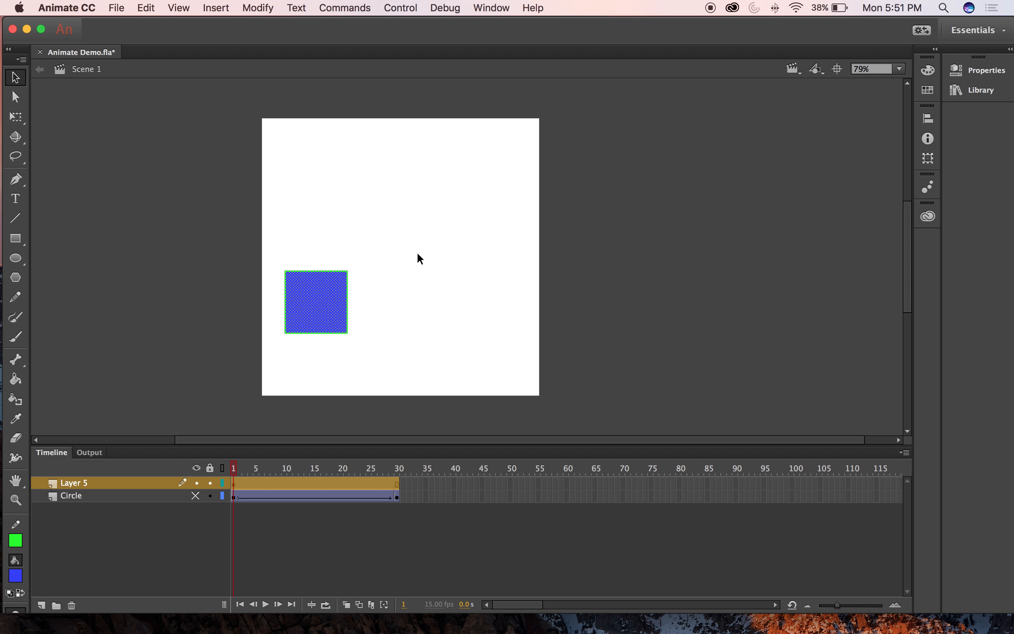
click(416, 257)
click(319, 299)
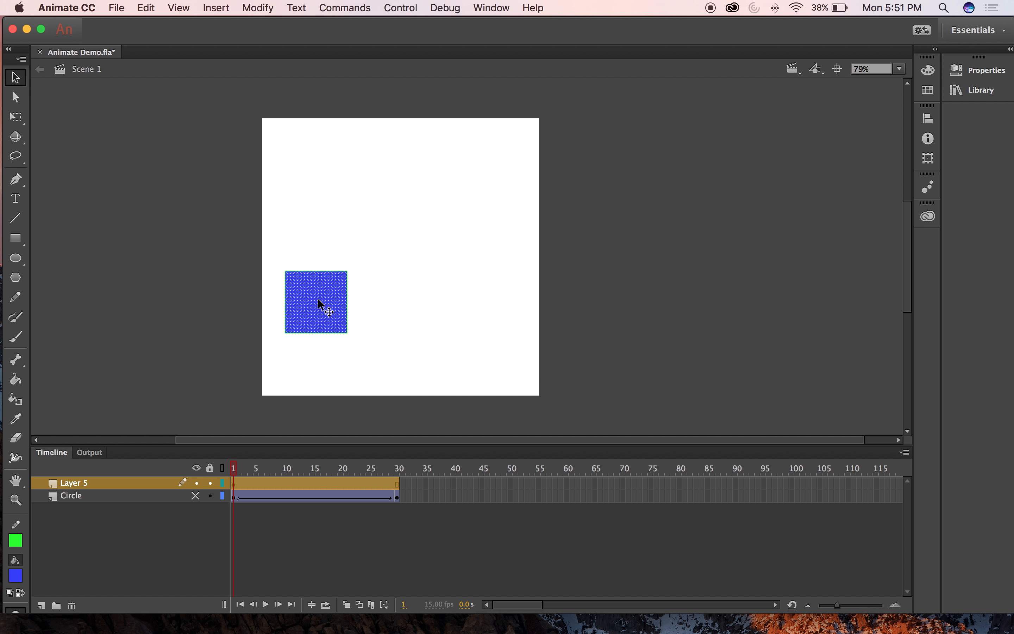
right_click(319, 299)
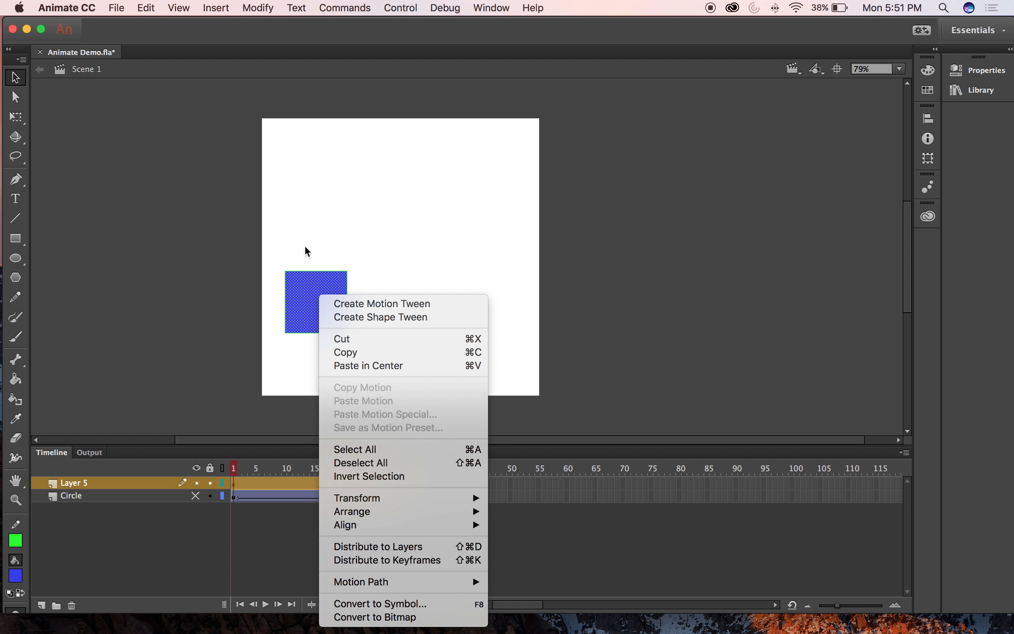
click(298, 231)
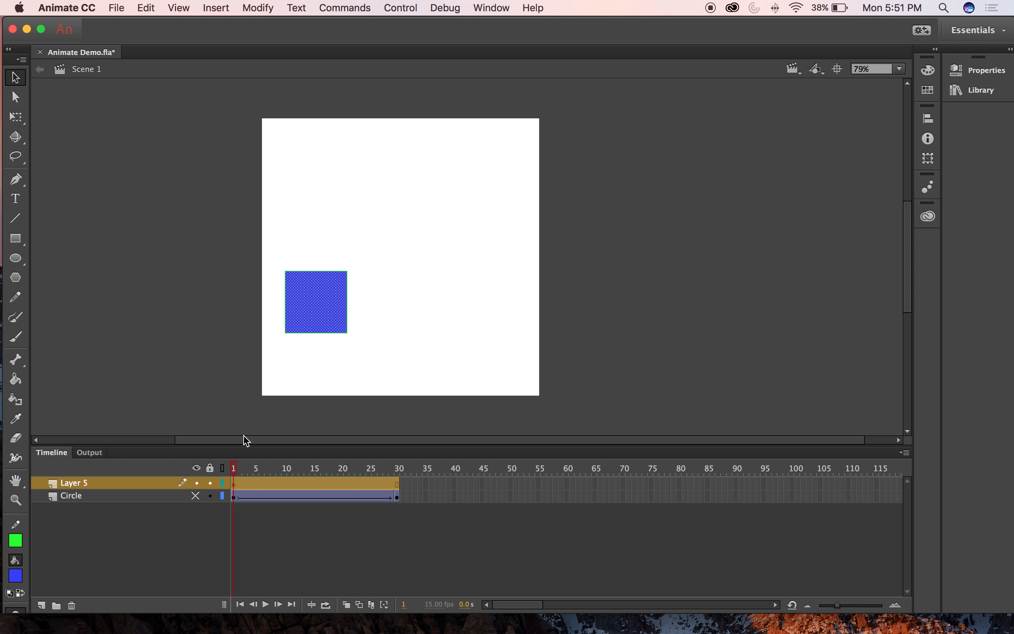
- Rename Layer 5 as Square
double_click(76, 486)
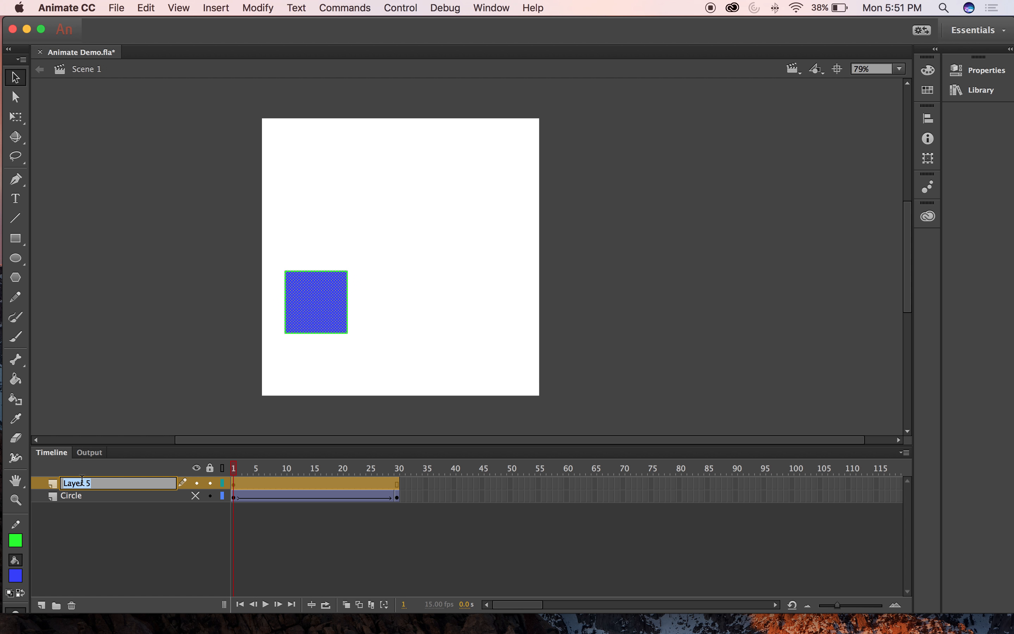
text(Square)
click(156, 406)
- Convert the square's fill and outline in frame 1 into a Movie Clip symbol named Square
click(233, 485)
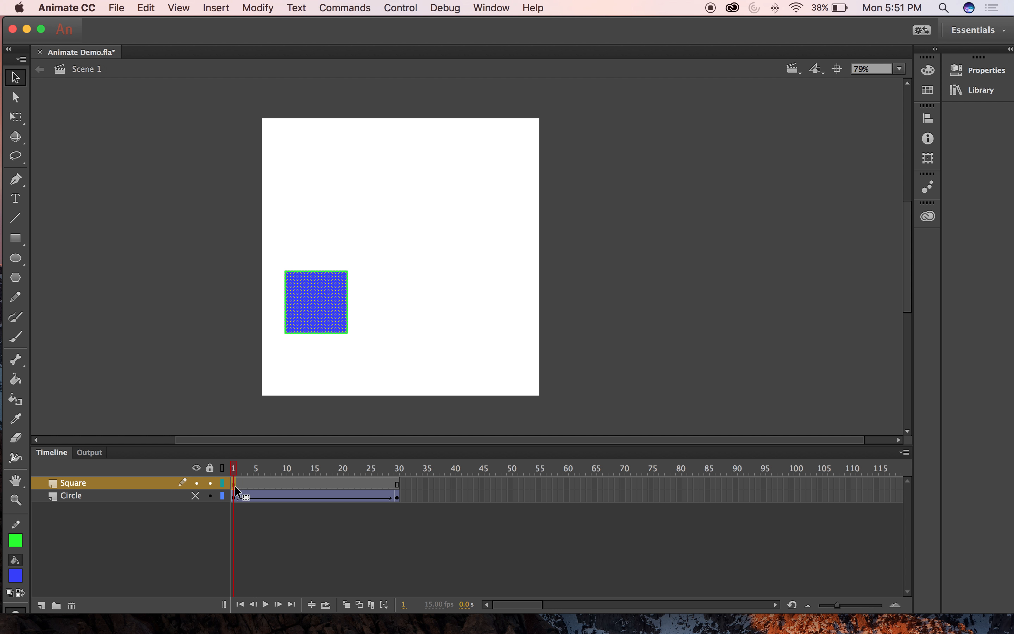
right_click(320, 313)
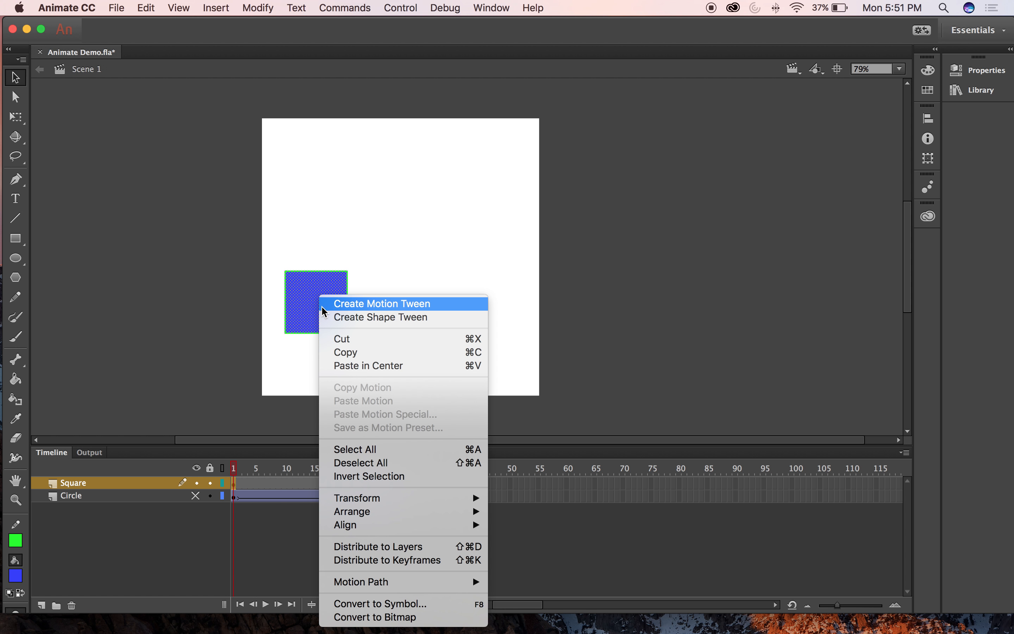
click(407, 604)
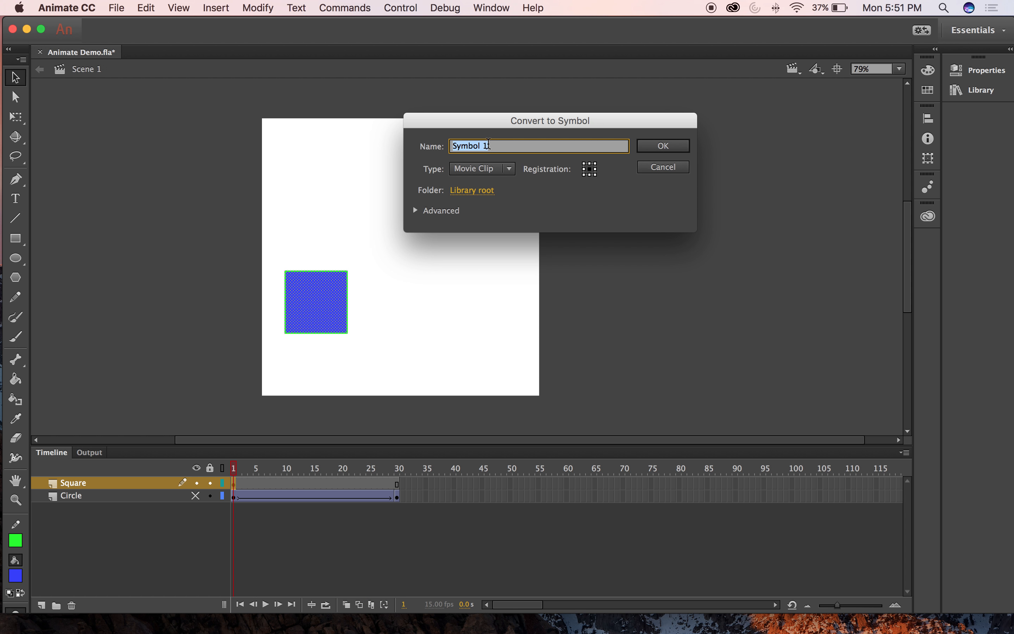
text(Square)
click(657, 146)
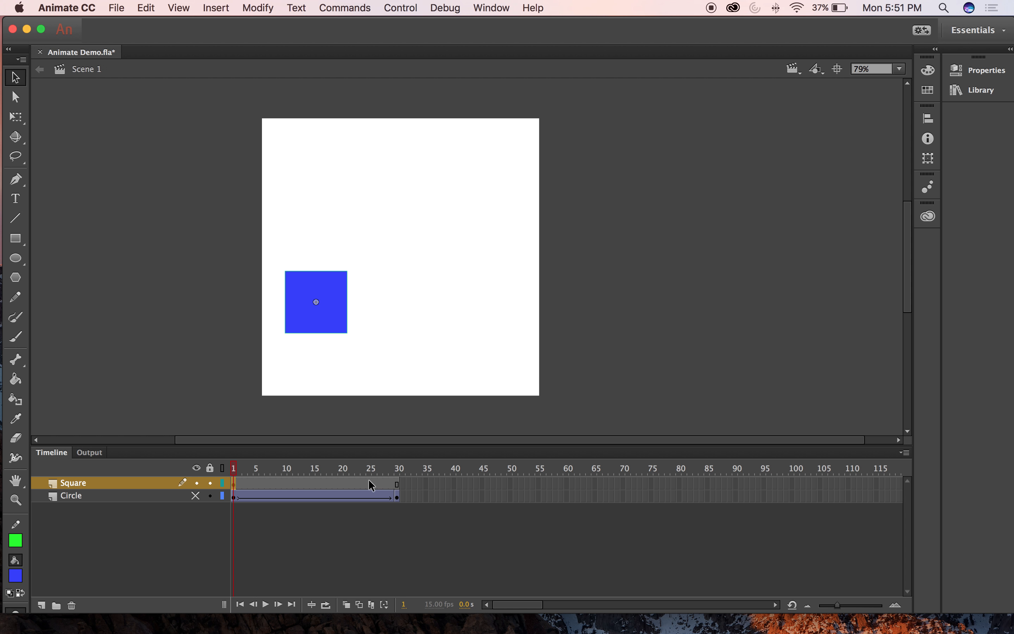
- Insert a keyframe at frame 30 of the Square layer
click(399, 484)
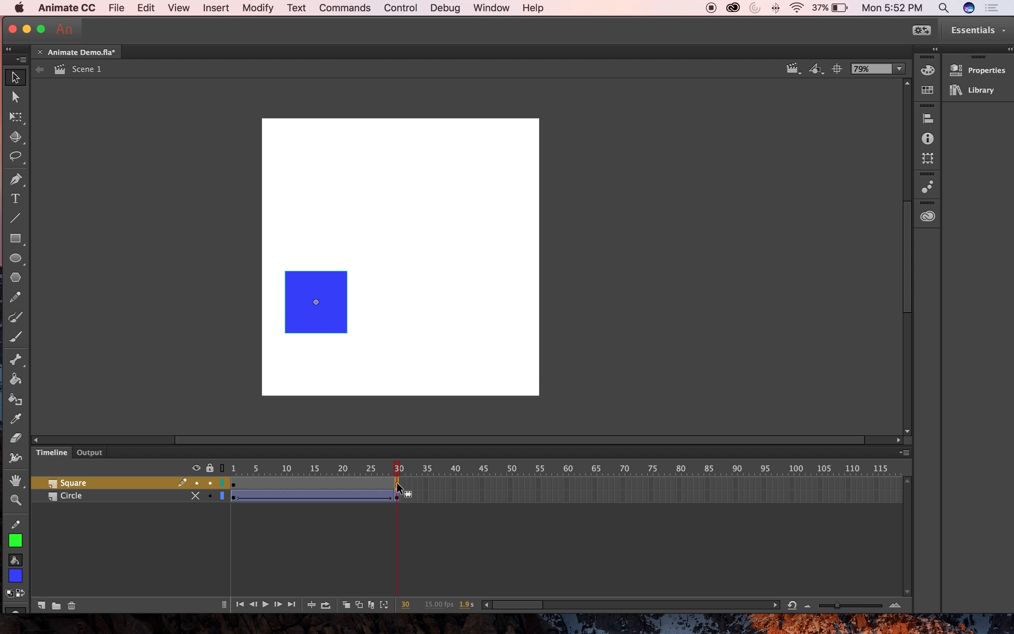
right_click(400, 486)
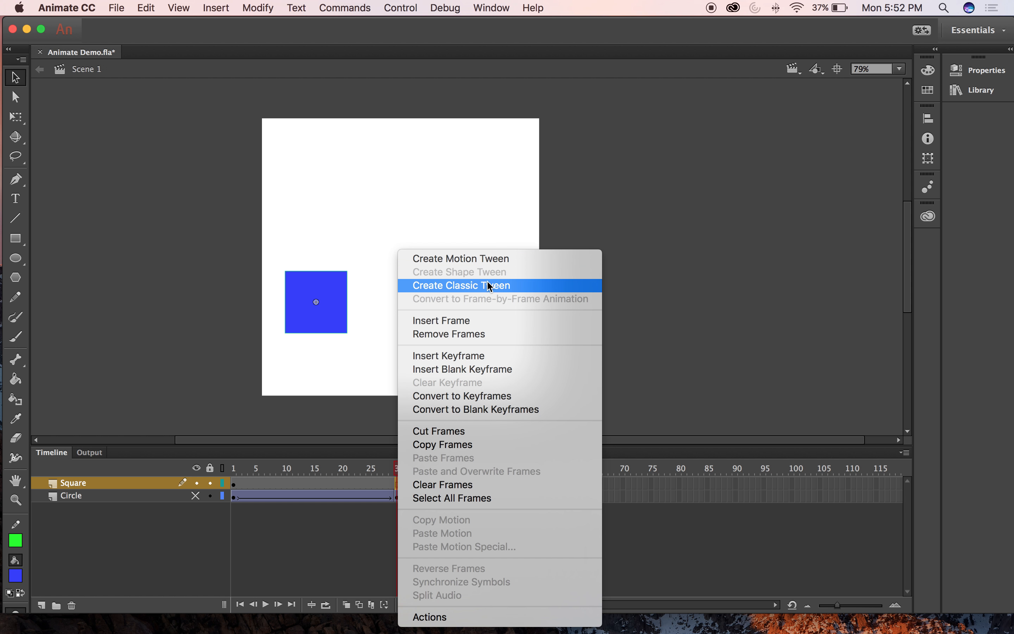
click(472, 357)
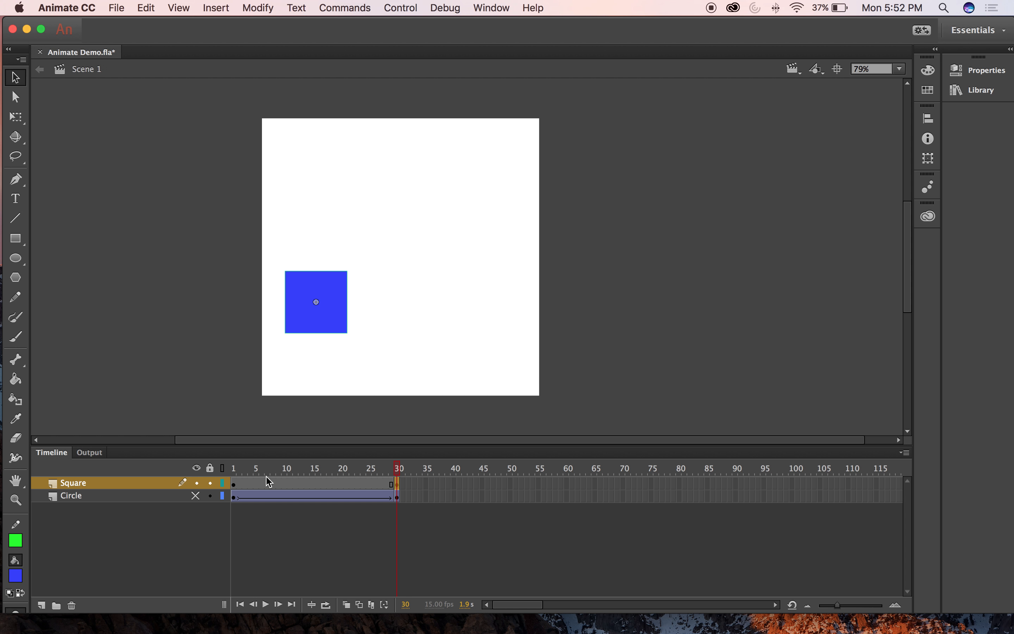
- At frame 30, move the square to the lower-right area of the stage, at about X 424, Y 385
click(233, 486)
click(398, 485)
drag(326, 286, 470, 210)
drag(495, 255, 510, 317)
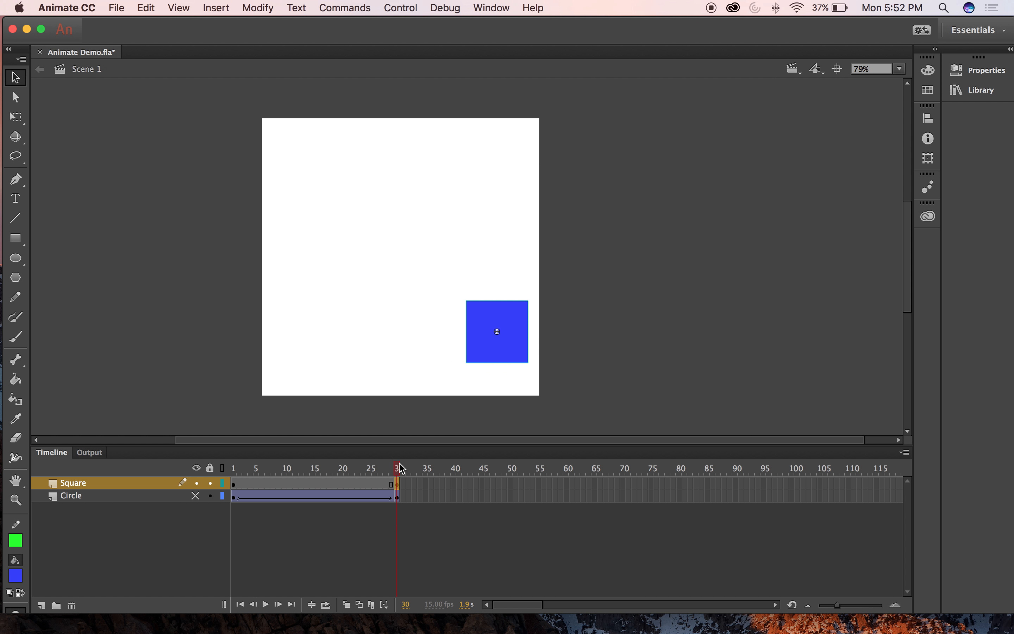
drag(402, 468, 400, 471)
- Apply a Tint color effect of #0099CC at 100% to the square at frame 30
click(489, 319)
click(1010, 49)
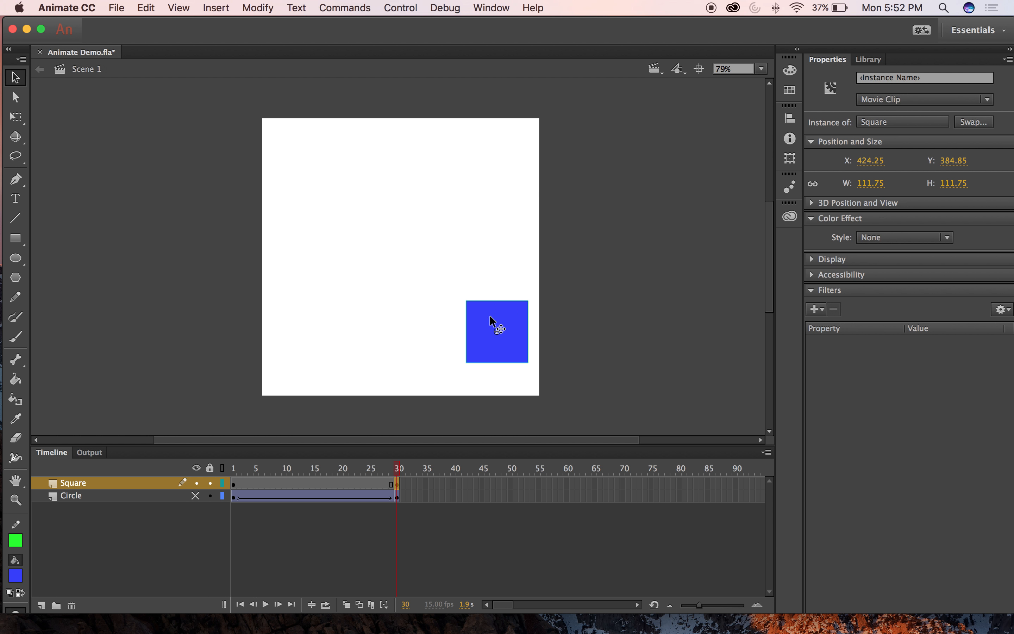
click(906, 238)
click(901, 283)
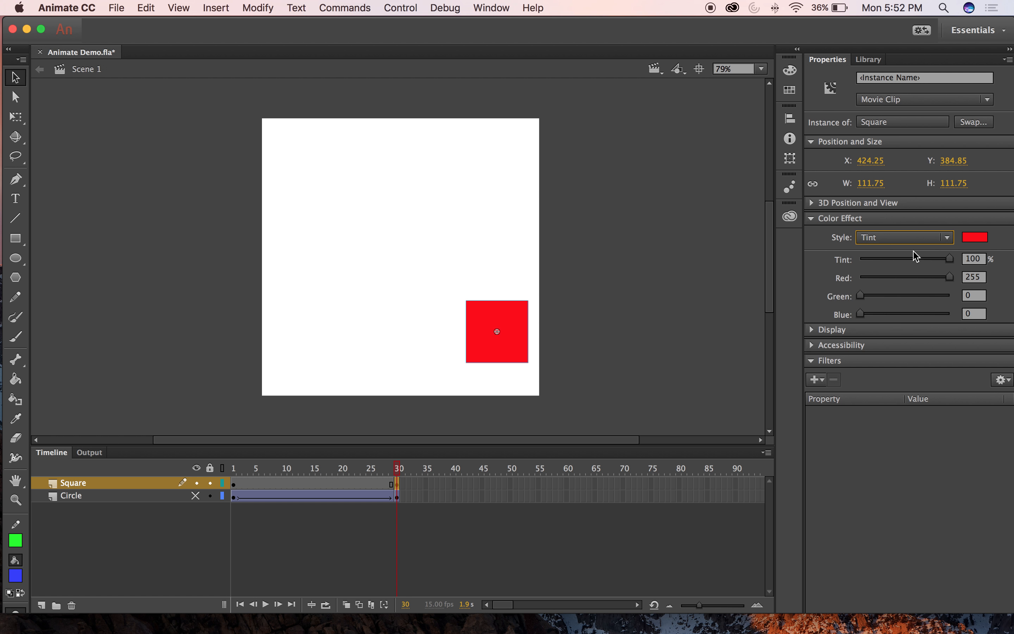
click(971, 237)
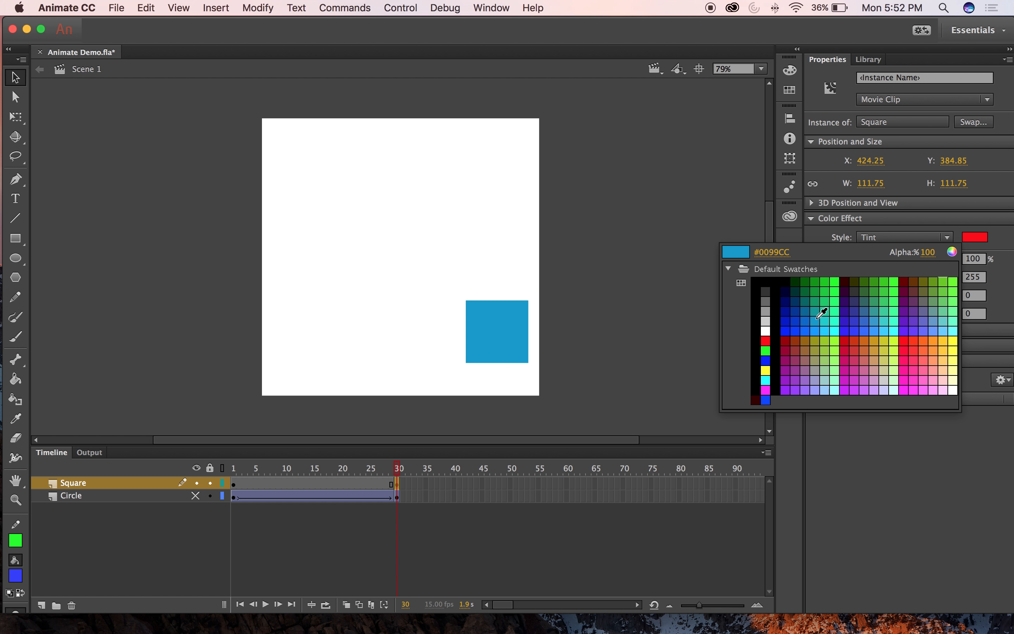
click(822, 313)
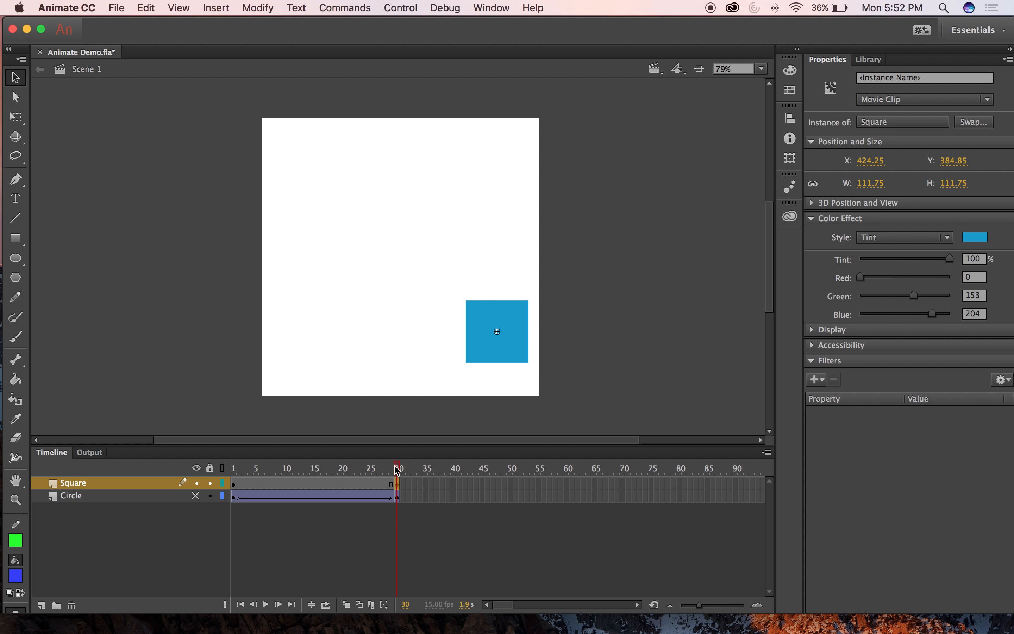
- Enlarge the square at frame 30 to 194 px wide and high and move it to about X 377, Y 345
mouse_move(396, 468)
mouse_down()
mouse_move(370, 470)
mouse_move(415, 462)
mouse_up()
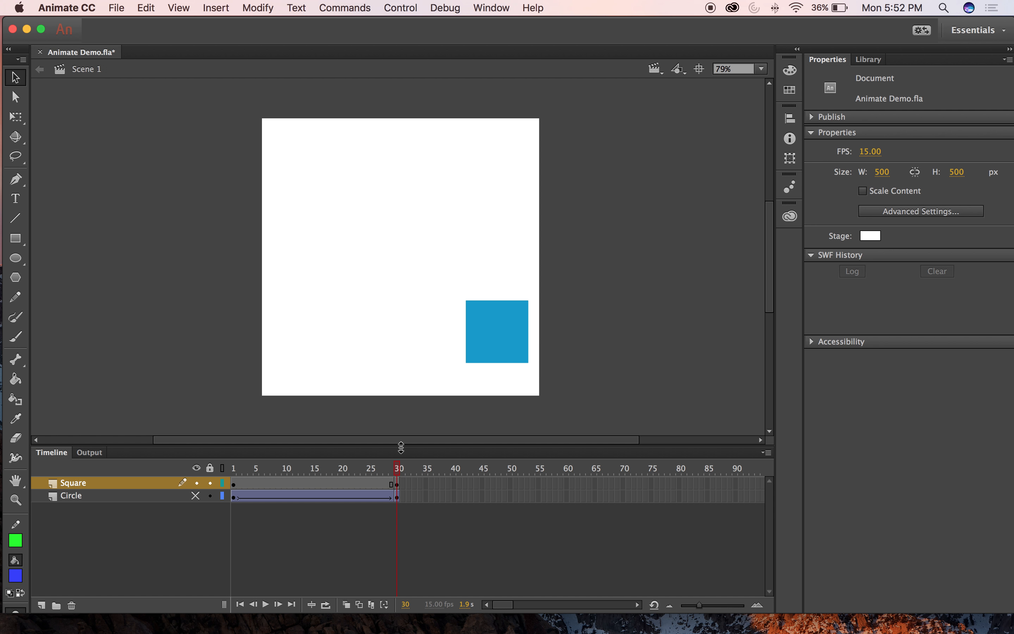
click(501, 330)
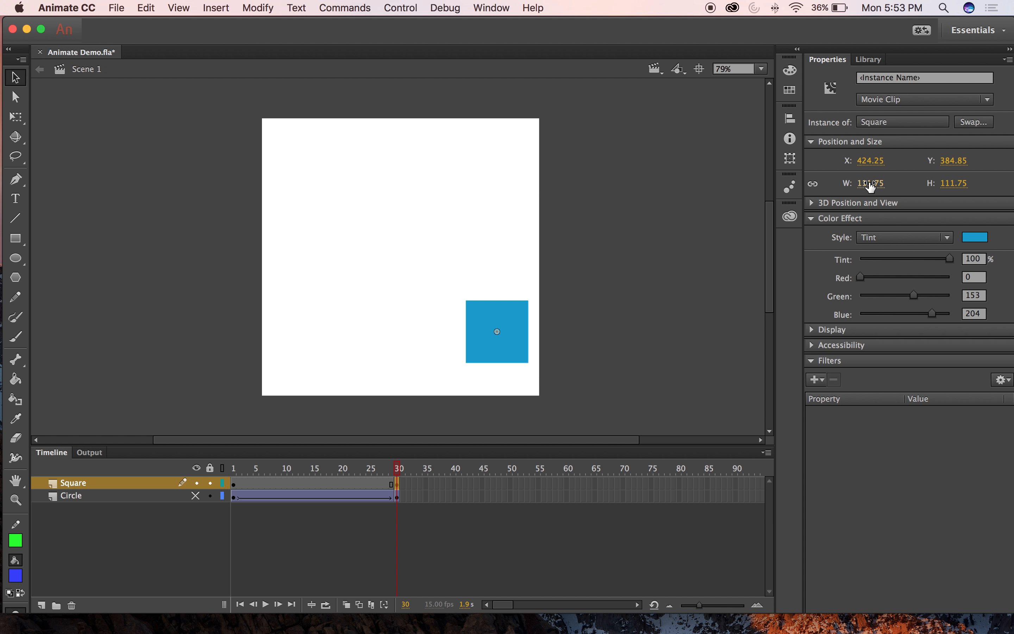
drag(873, 183, 931, 181)
drag(520, 321, 494, 300)
click(154, 7)
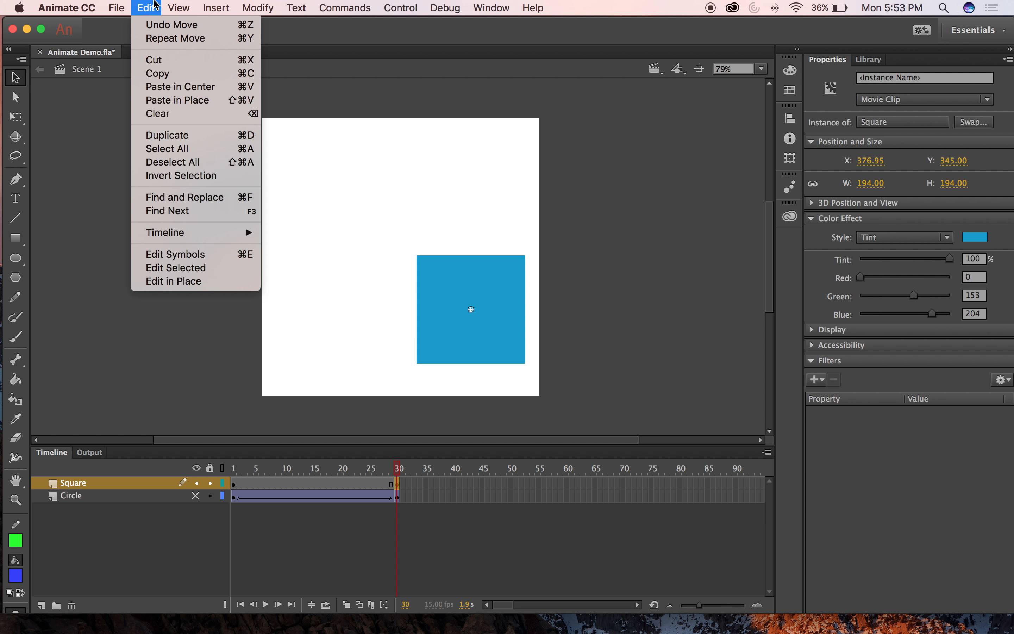
mouse_move(258, 7)
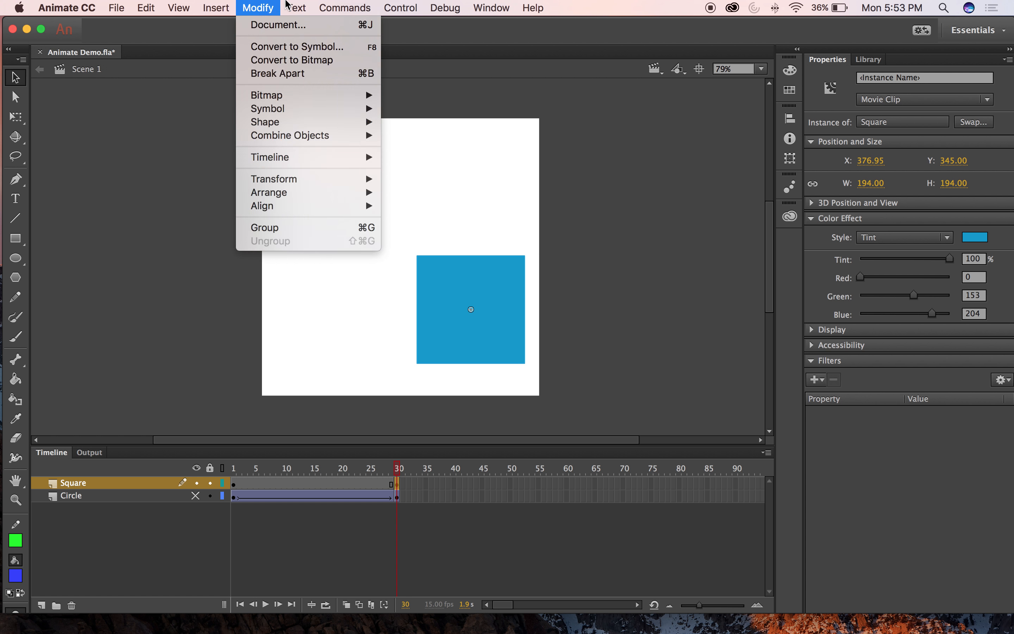
mouse_move(294, 185)
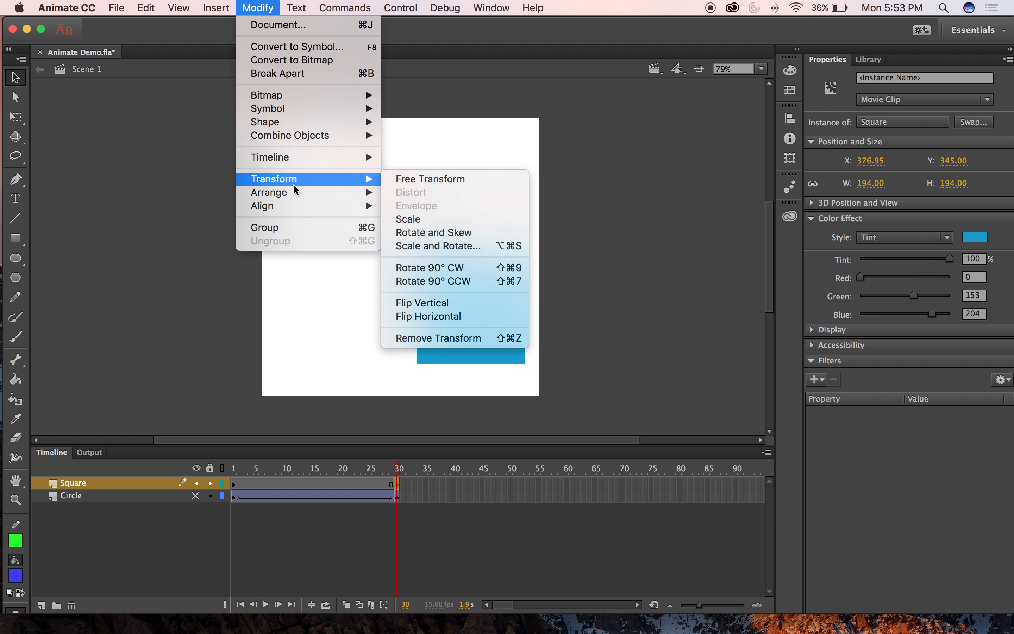
click(657, 245)
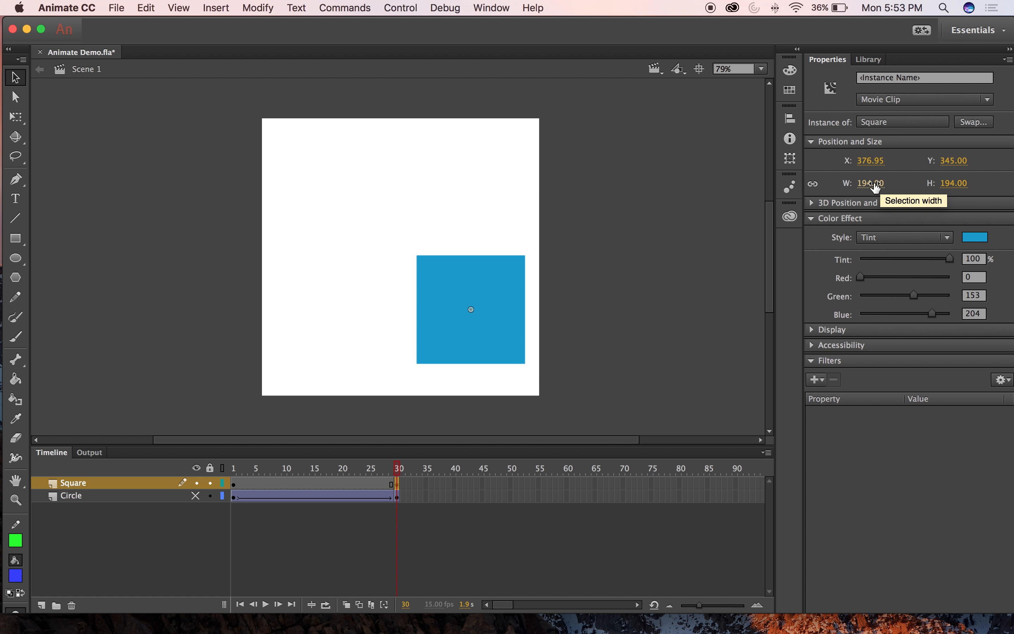
- Enlarge the square at frame 30 to about 224 px wide and high, finishing with Free Transform
drag(880, 184, 875, 185)
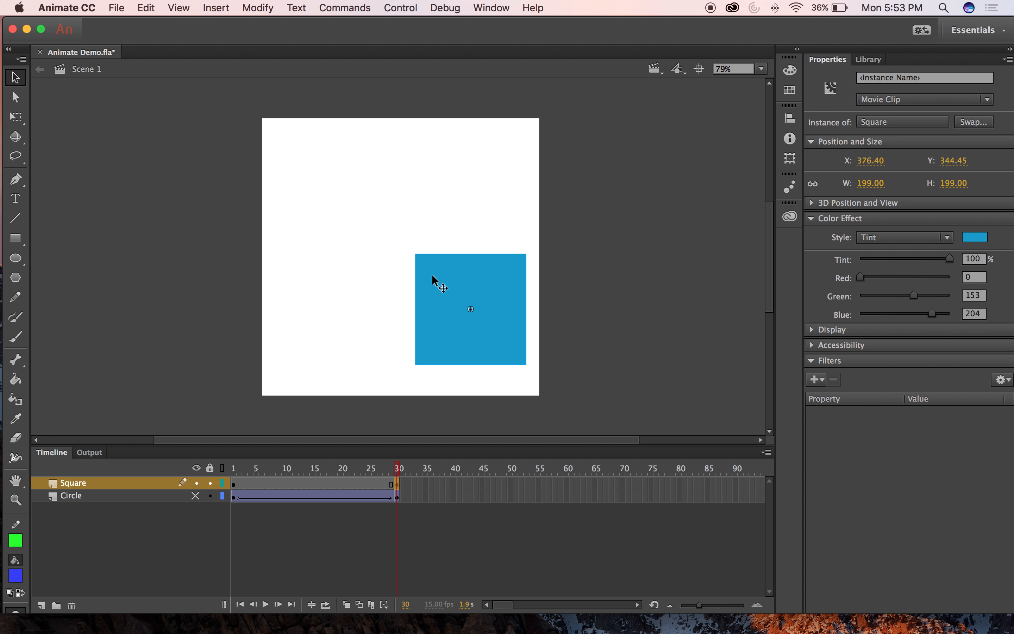
click(276, 4)
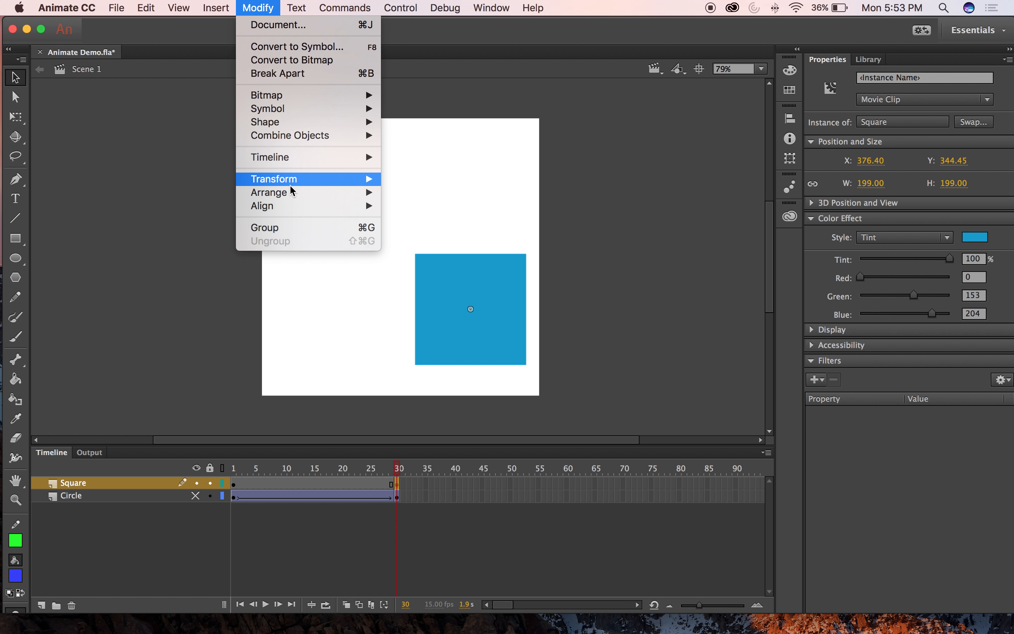
mouse_move(292, 184)
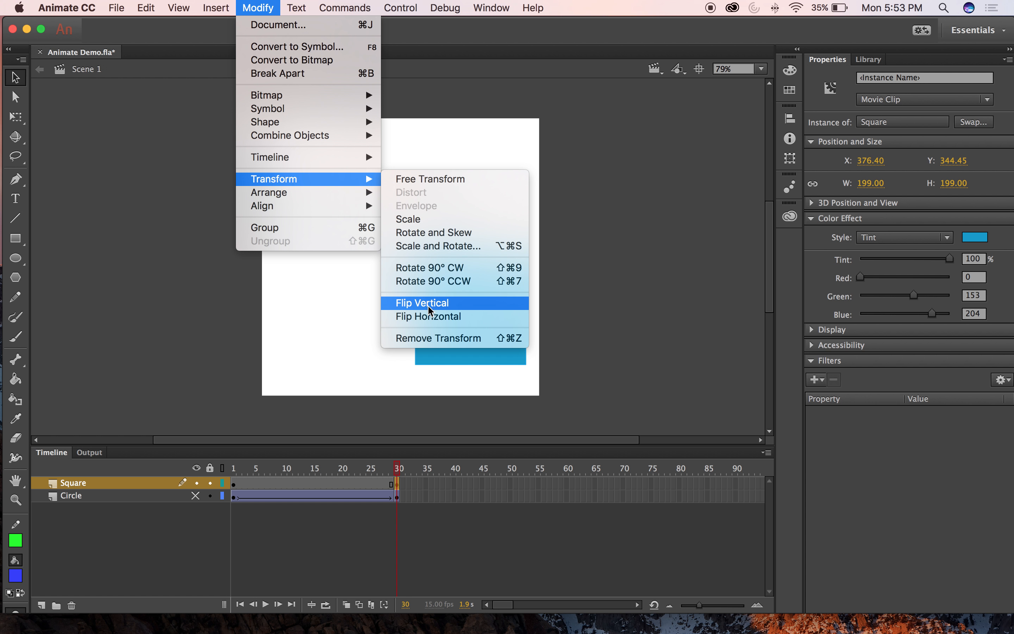
click(438, 178)
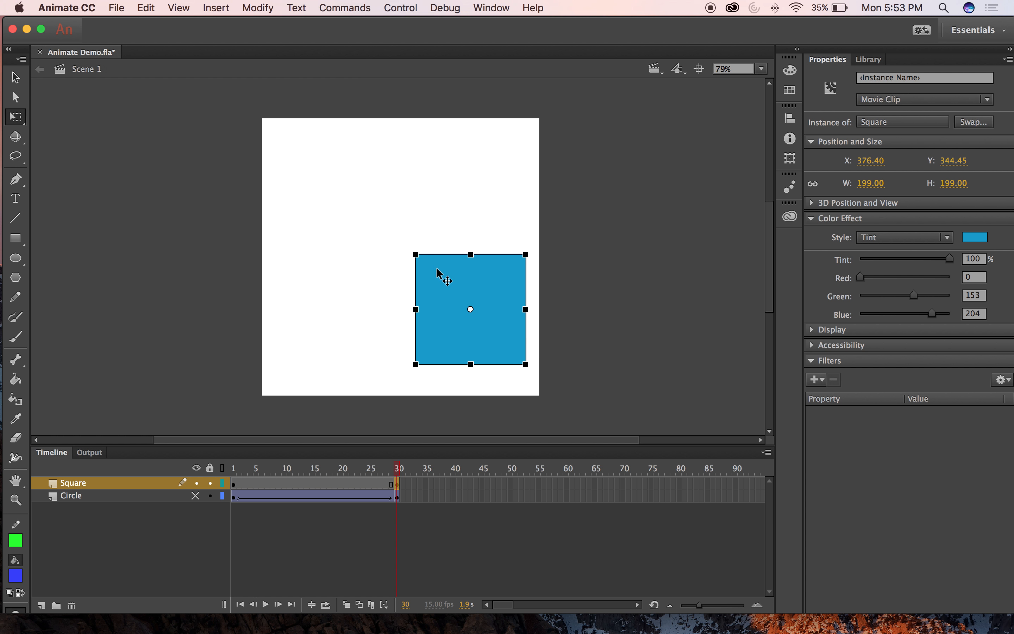
drag(416, 253, 407, 243)
drag(405, 242, 410, 247)
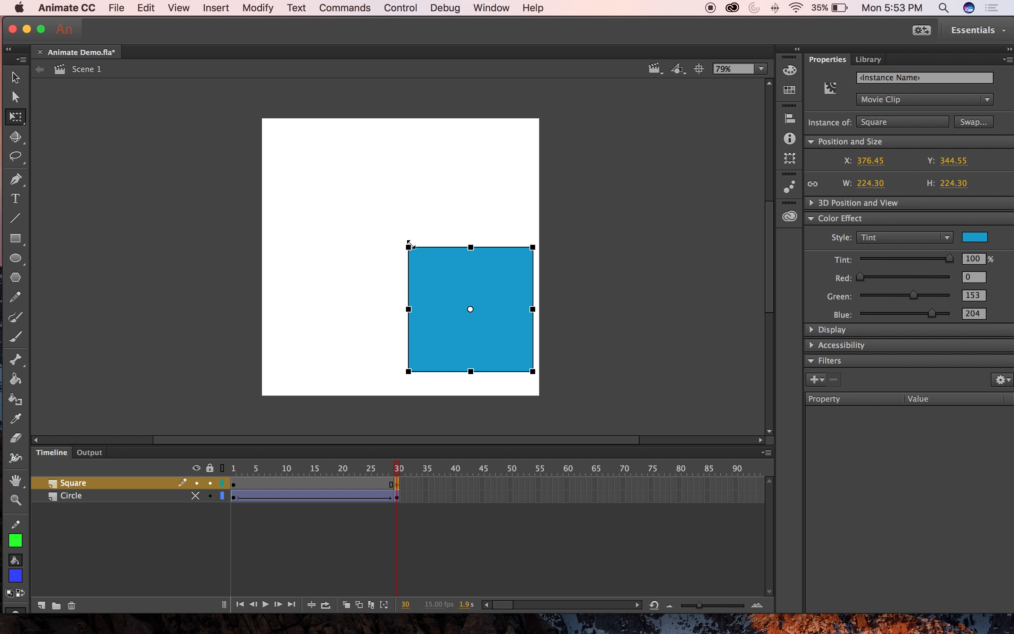
- Move the enlarged square at frame 30 to about X 340, Y 330 and deselect it
drag(475, 259, 456, 252)
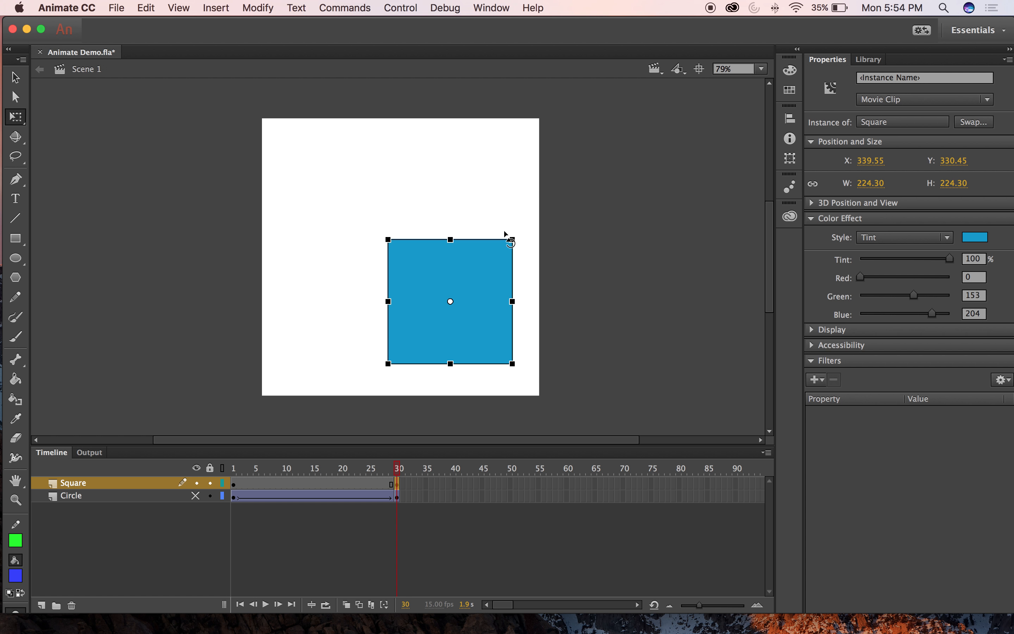
click(13, 77)
click(460, 196)
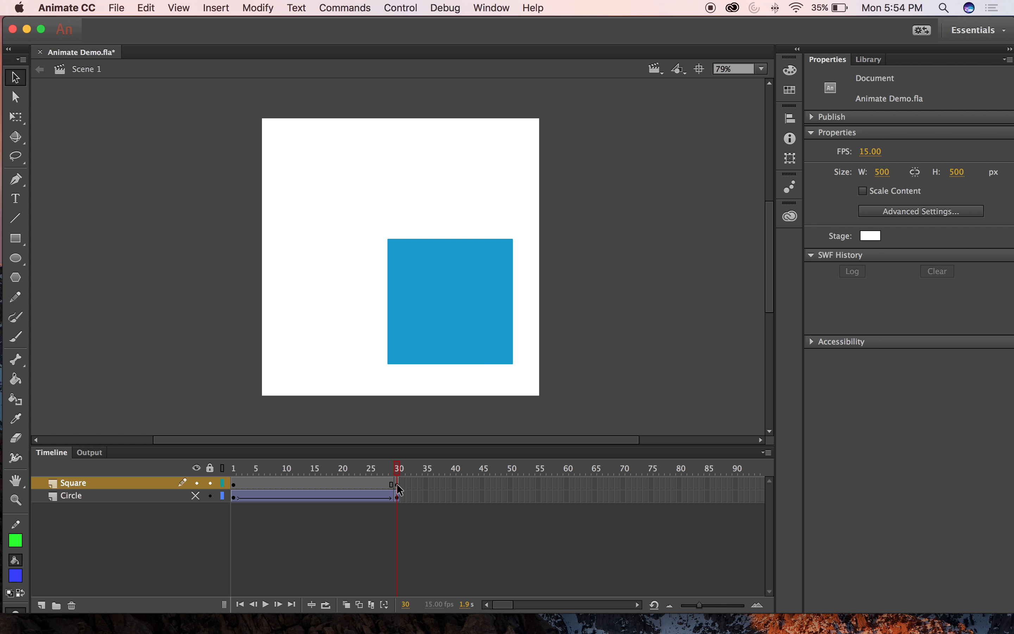
drag(396, 467, 399, 462)
- Create a classic tween between the keyframes at frames 1 and 30 of the Square layer and scrub through the animation
click(352, 482)
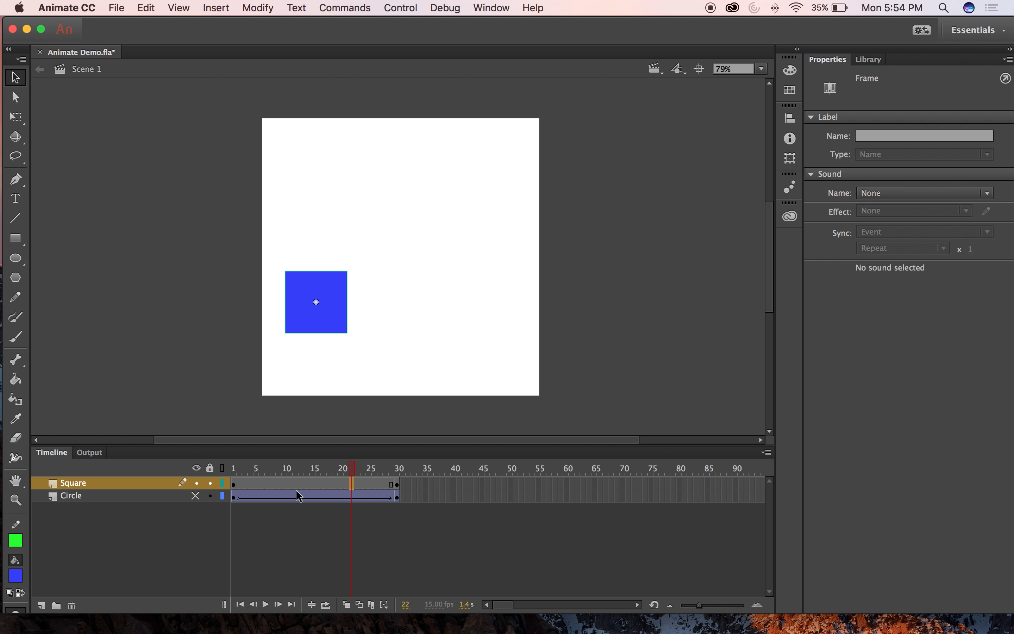
right_click(351, 482)
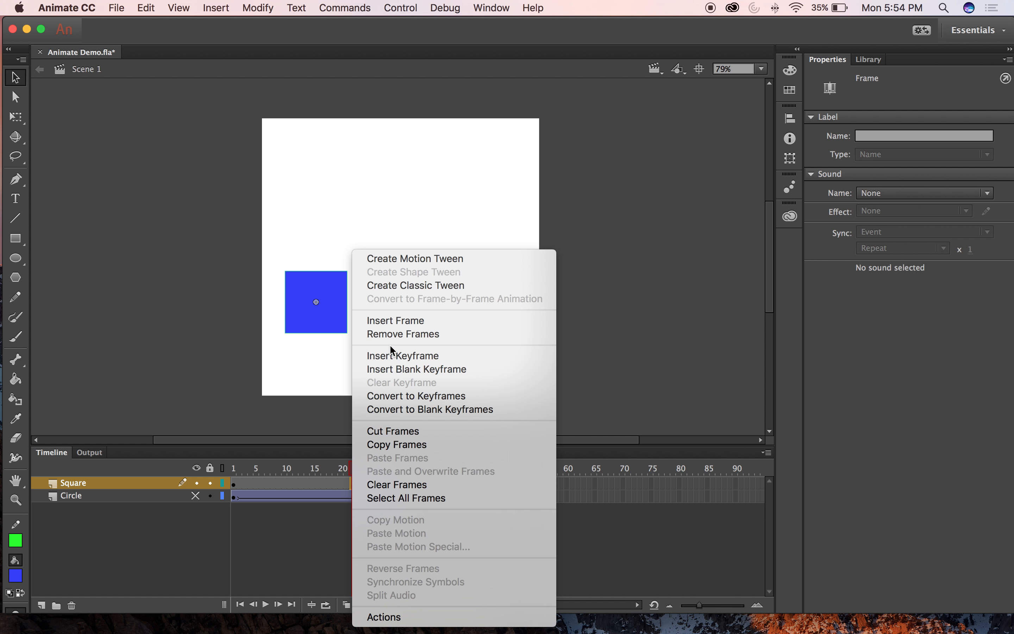
click(429, 288)
drag(352, 468, 381, 468)
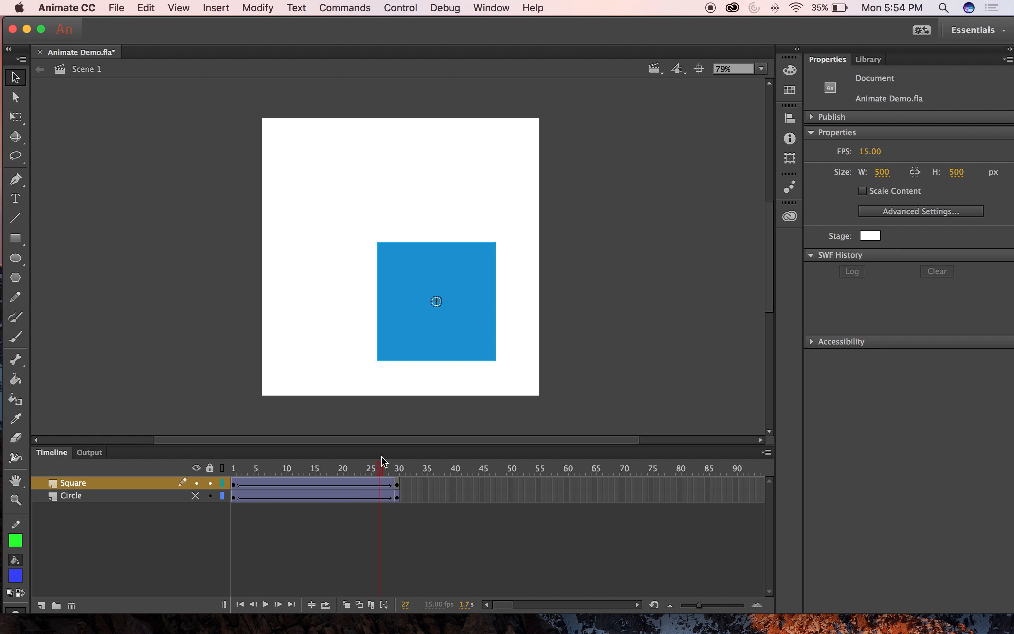
- Set the ease of the Square layer's classic tween to -100 and preview the animation
right_click(381, 484)
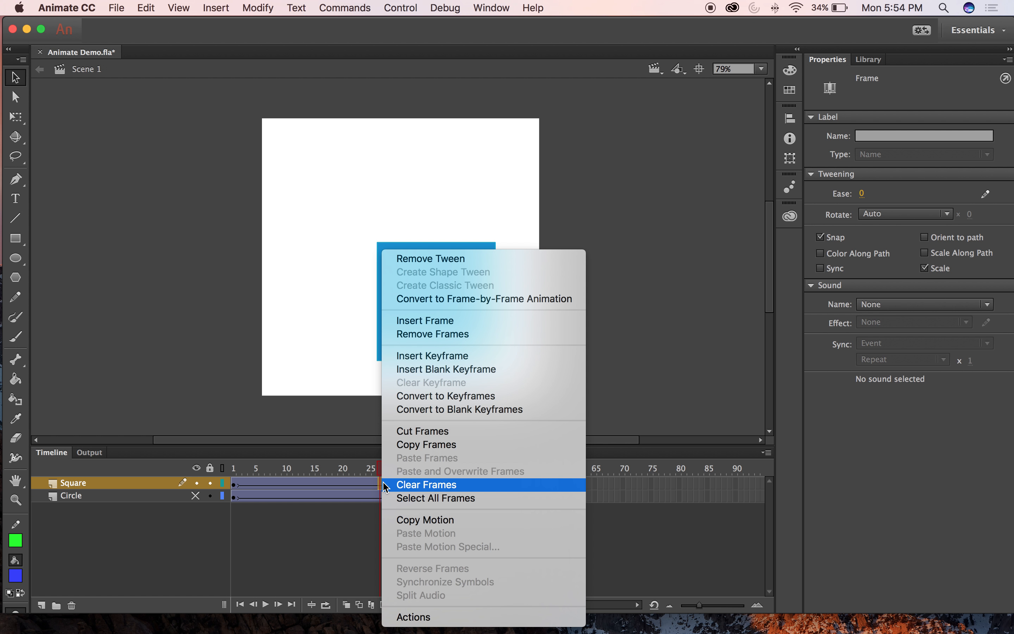
click(361, 483)
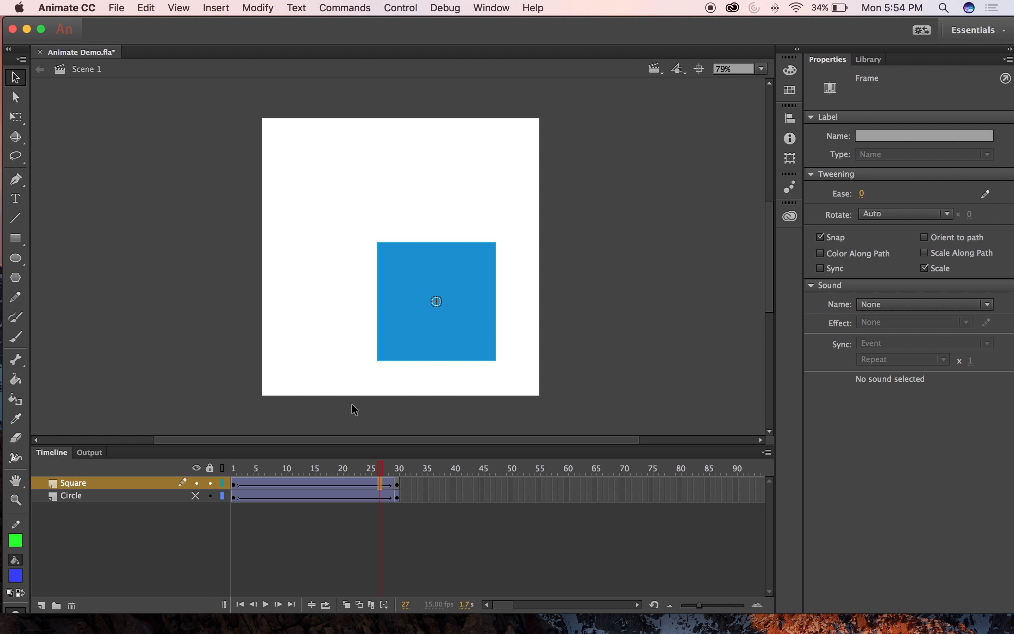
drag(862, 193, 775, 202)
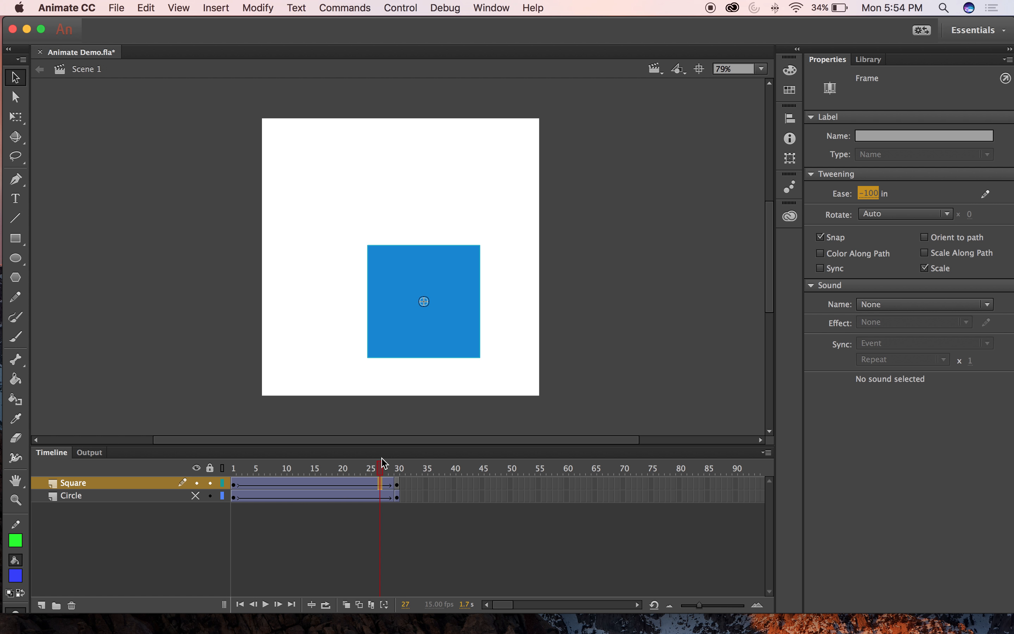
drag(386, 465, 296, 475)
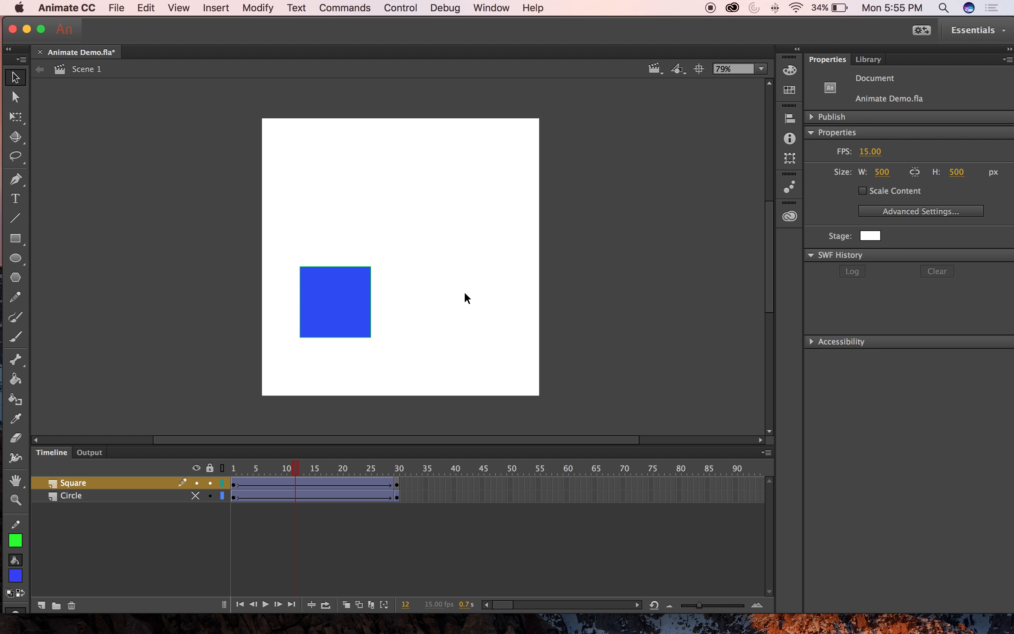
key(Return)
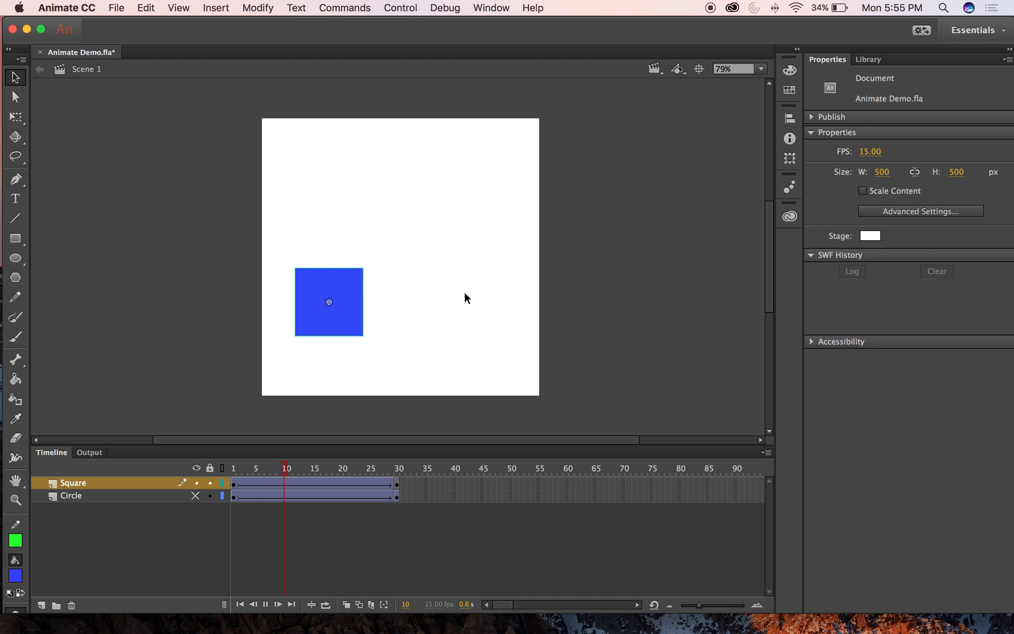
key(Return)
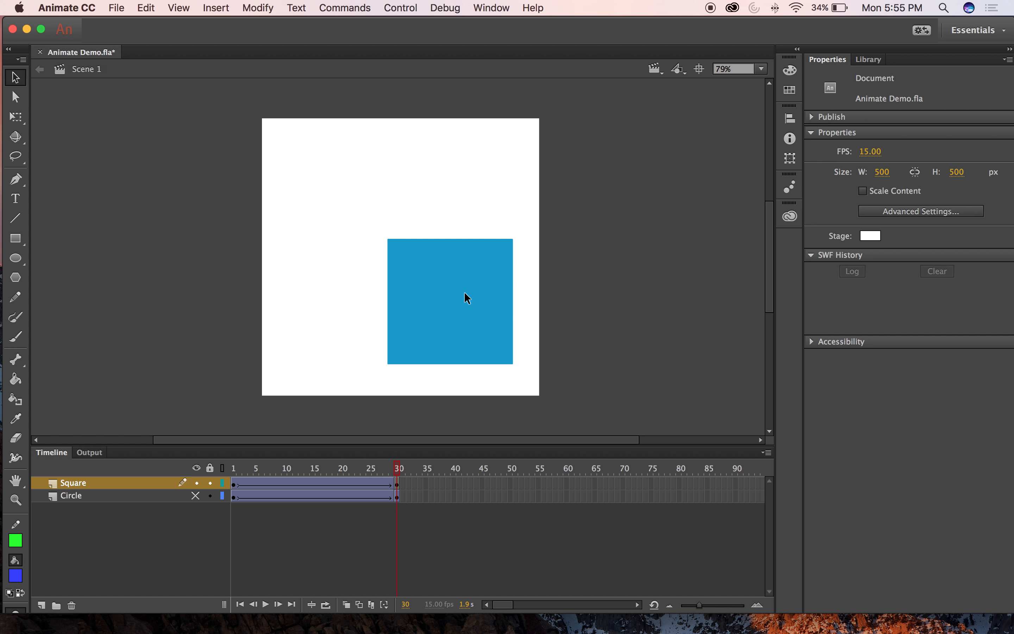
key(Return)
right_click(97, 488)
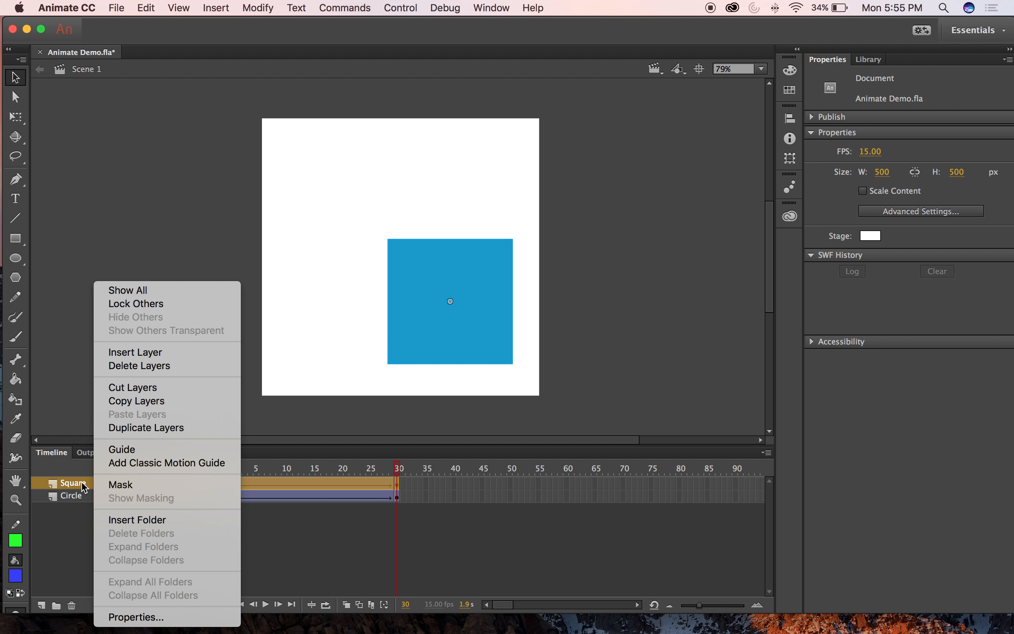
click(80, 394)
click(185, 409)
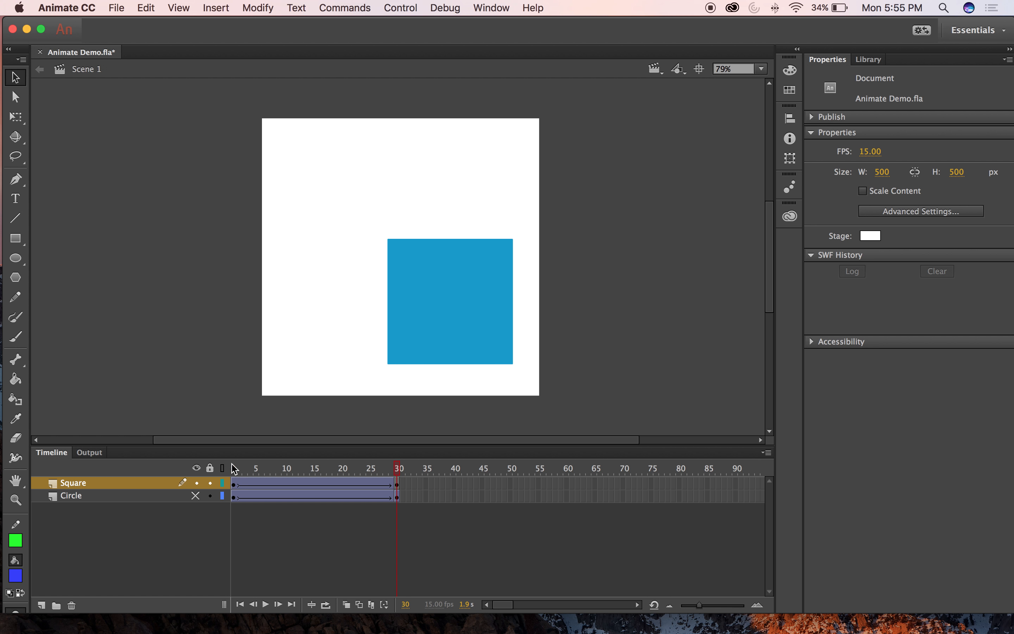
right_click(253, 486)
key(Escape)
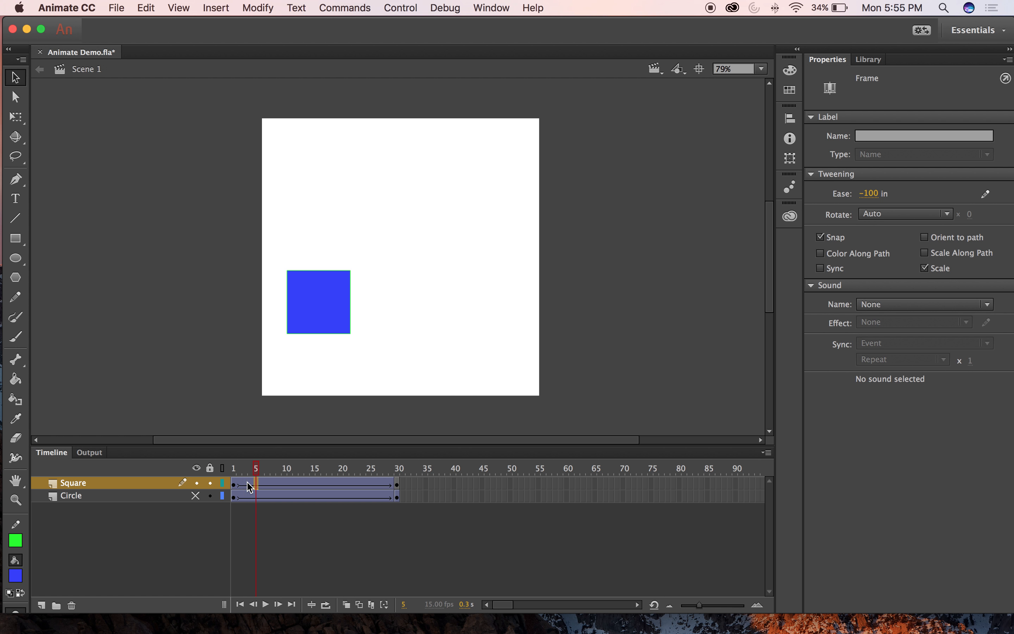
right_click(250, 486)
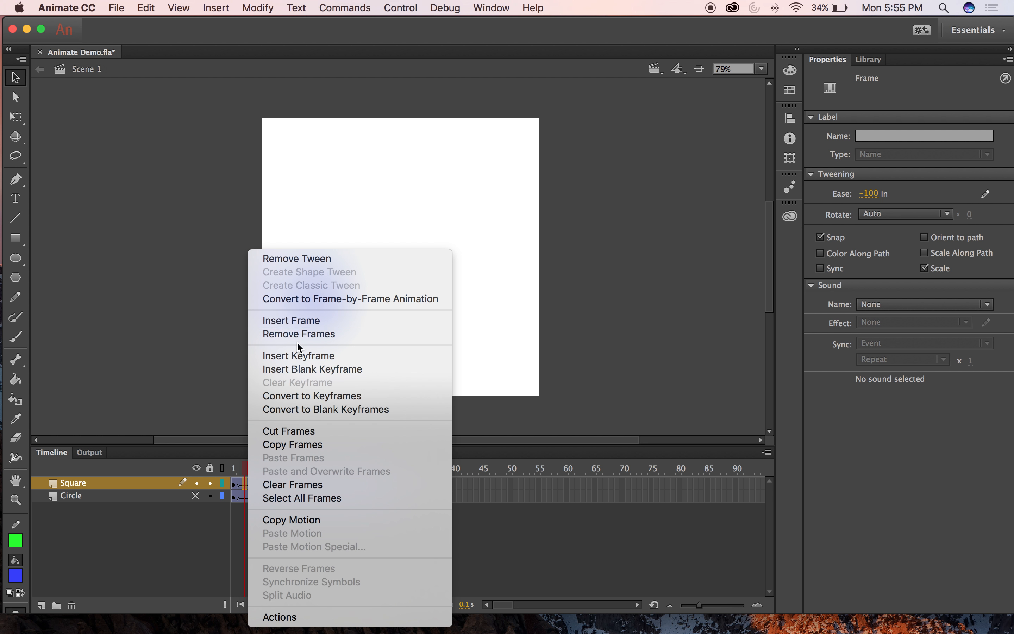
click(213, 352)
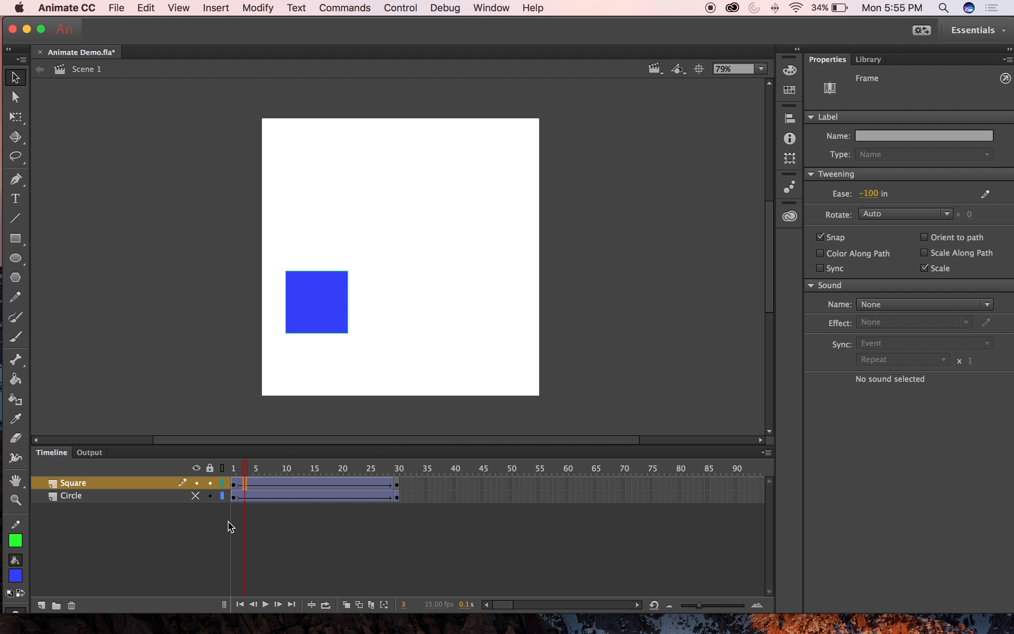
- Add a classic motion guide to the Square layer and make the guide layer active
click(101, 489)
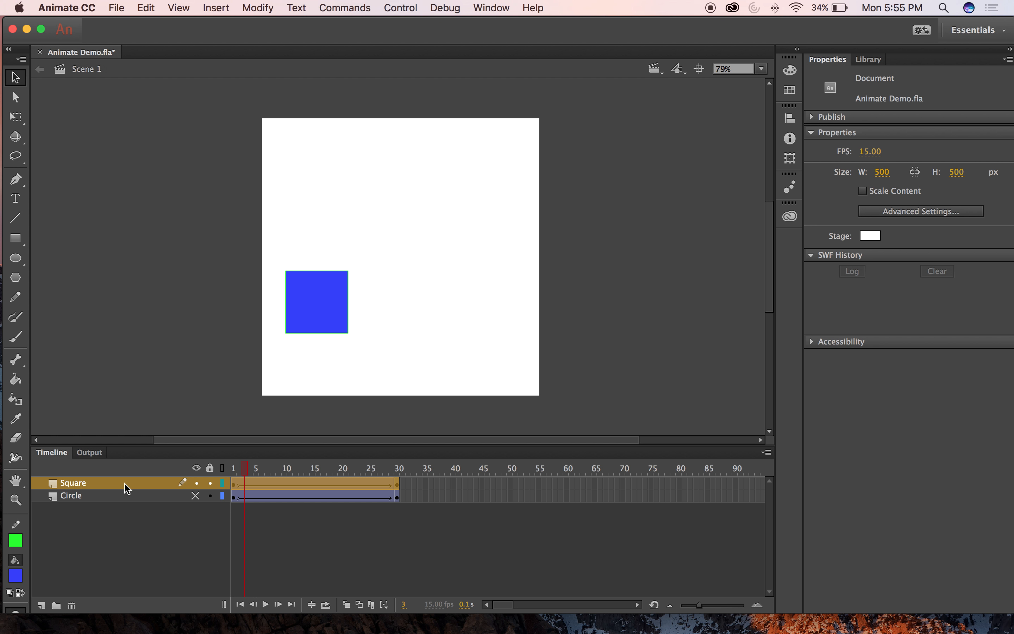
right_click(114, 489)
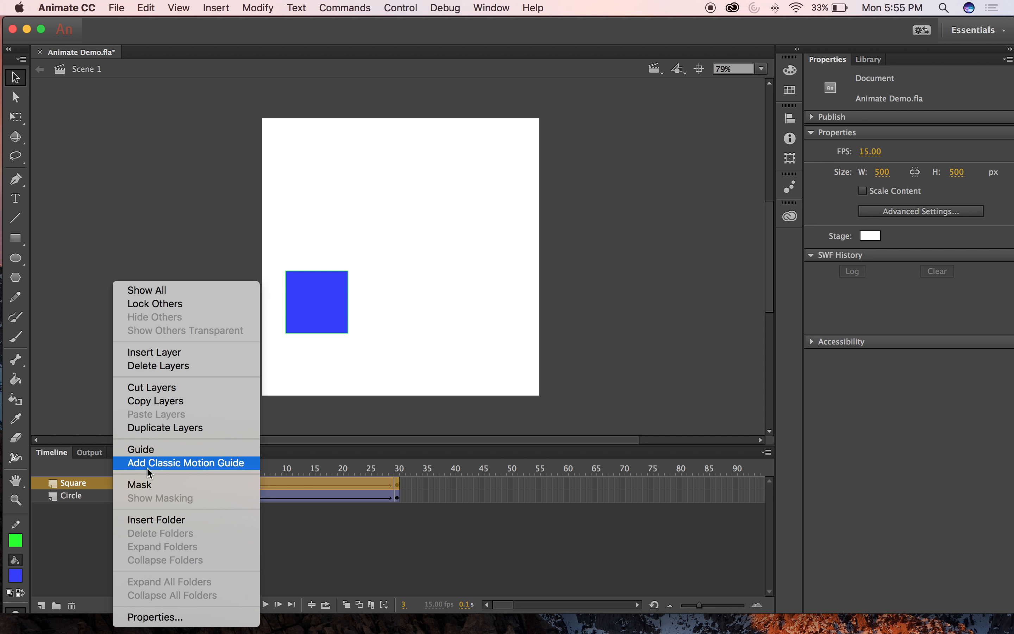
click(176, 463)
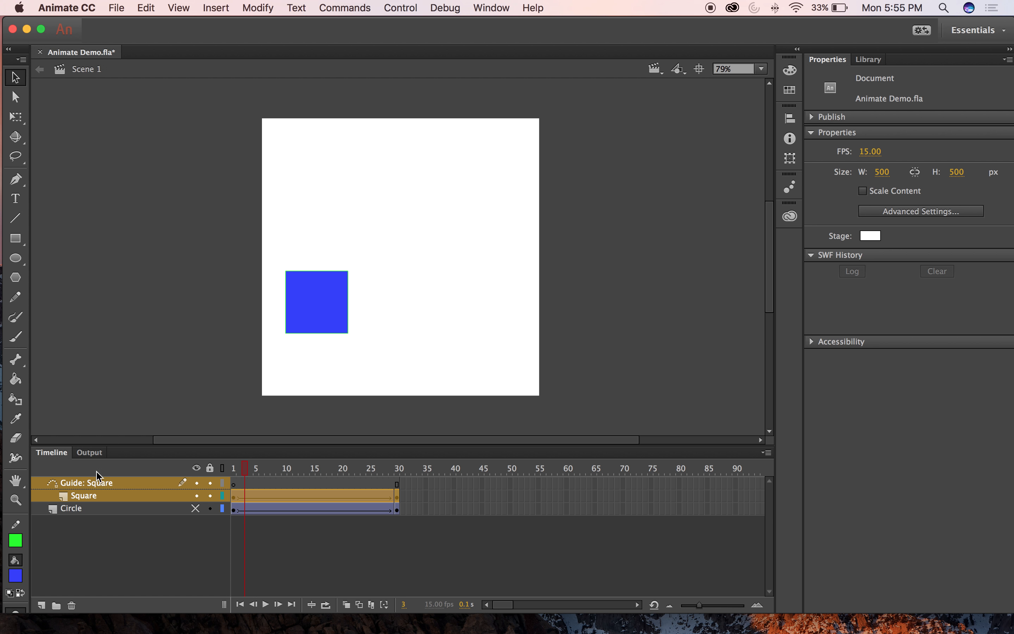
click(49, 484)
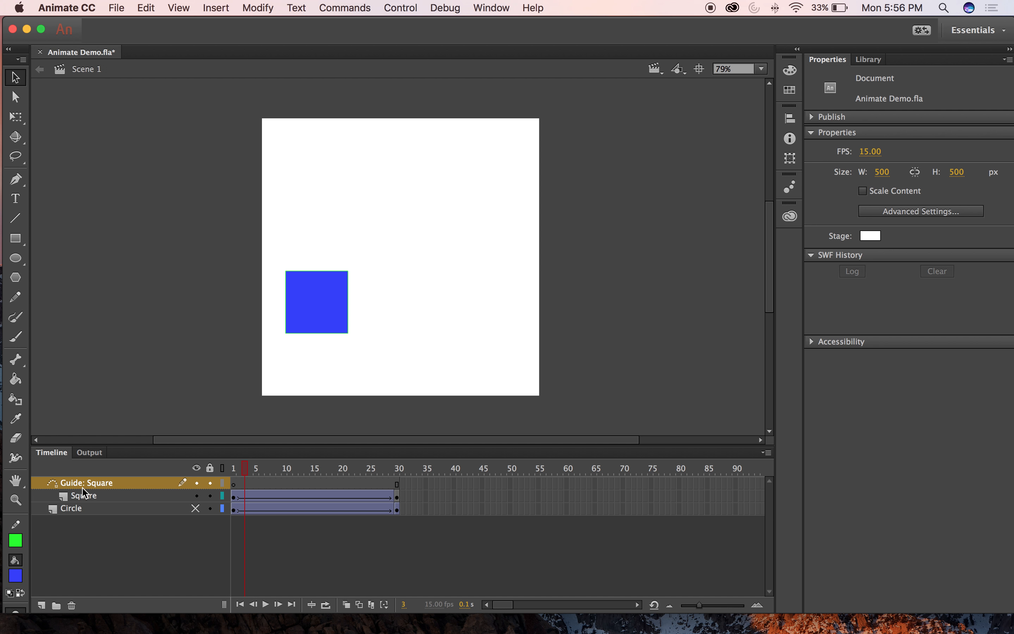
click(103, 497)
click(99, 487)
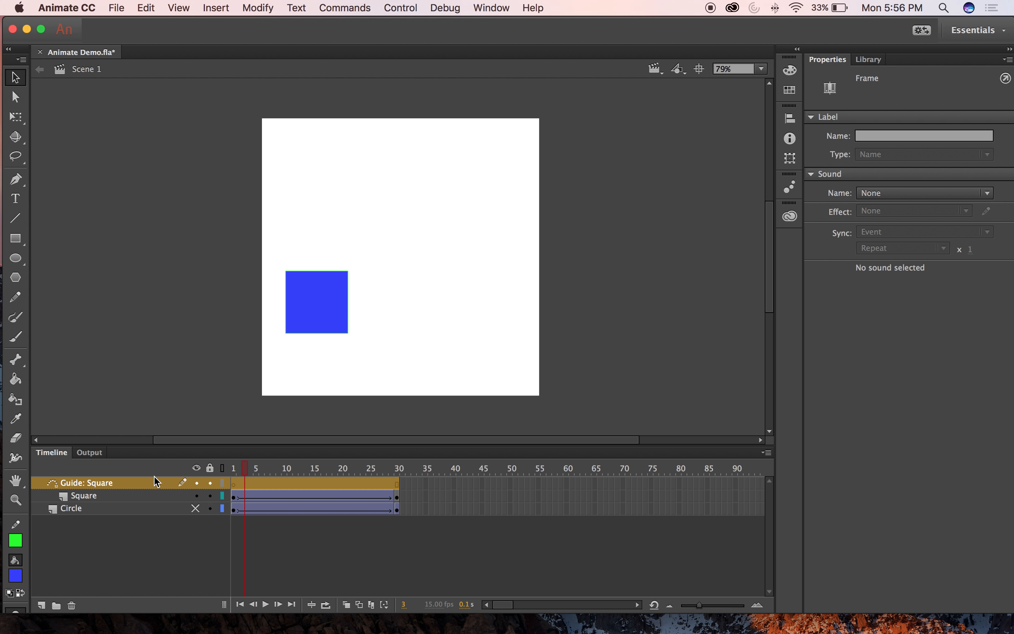
- Draw a winding open path of six curved anchor points, about 420 by 435 px, on the guide layer at frame 1 with the Pen tool
click(234, 470)
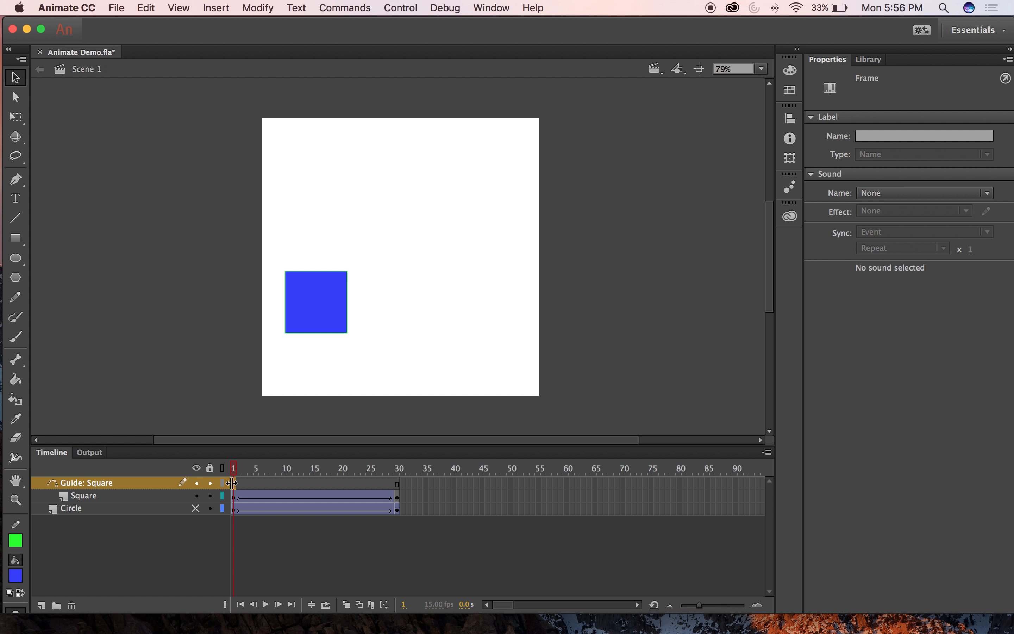
click(18, 180)
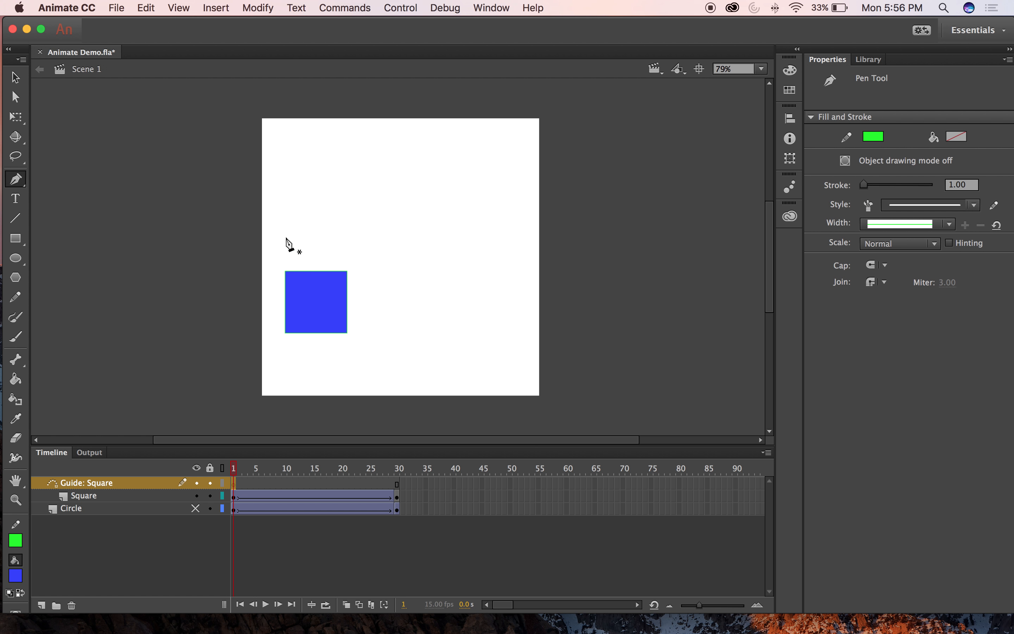
drag(287, 258, 302, 193)
drag(399, 161, 404, 271)
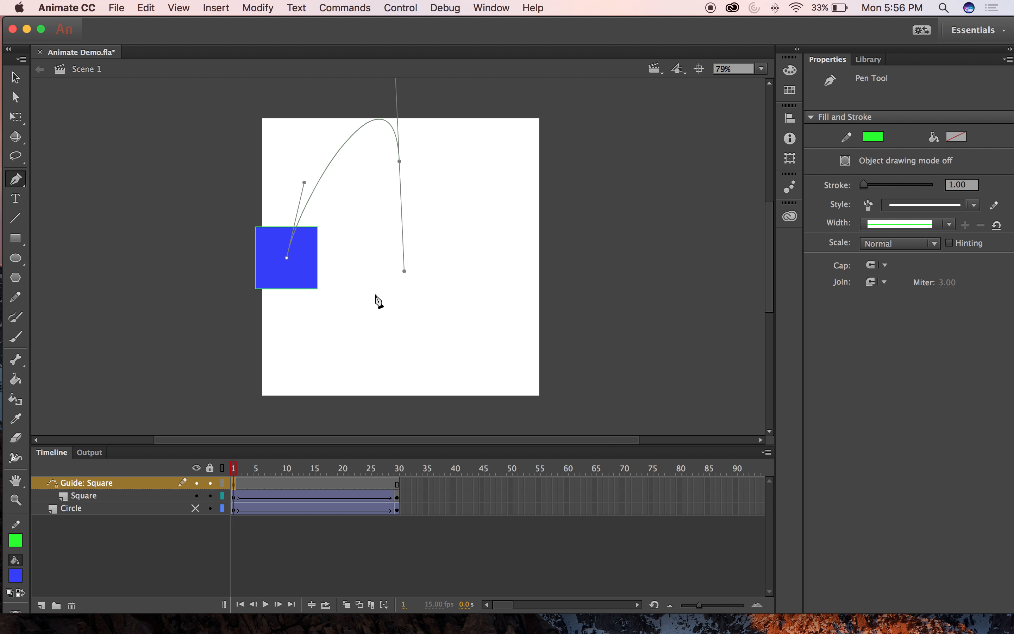
drag(384, 330, 463, 288)
drag(474, 165, 511, 266)
drag(478, 360, 406, 370)
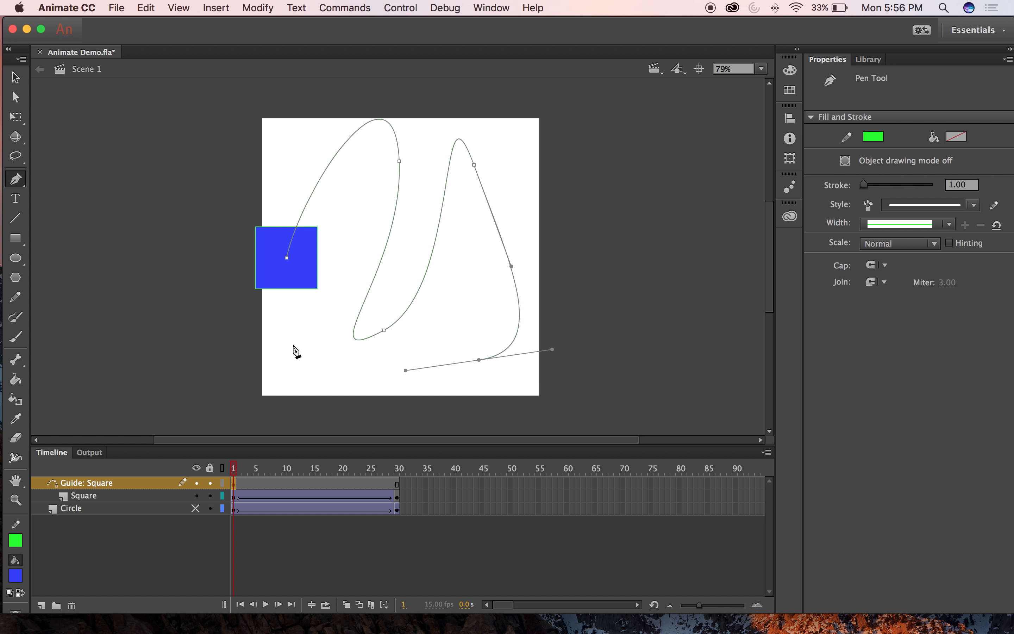
drag(323, 334, 249, 423)
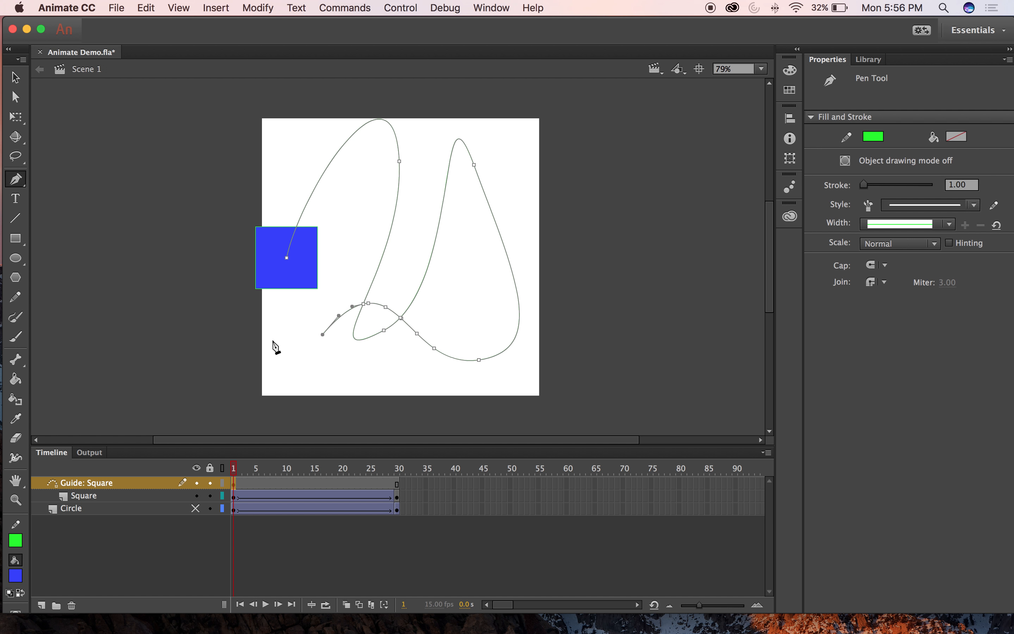
click(17, 78)
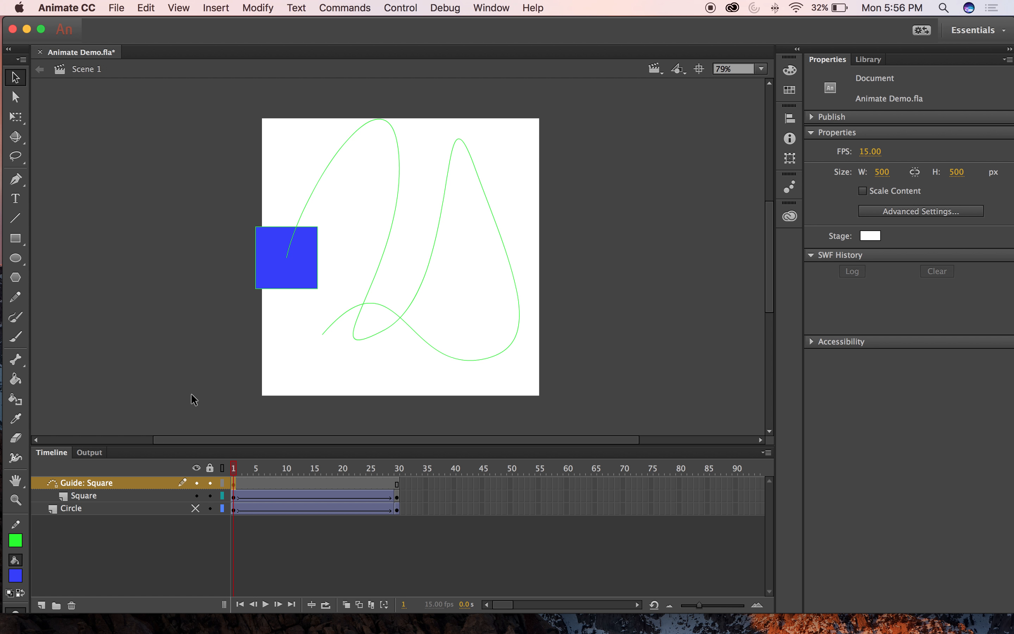
- Recolor the stroke of the entire guide path dark red and deselect it
click(268, 330)
click(375, 276)
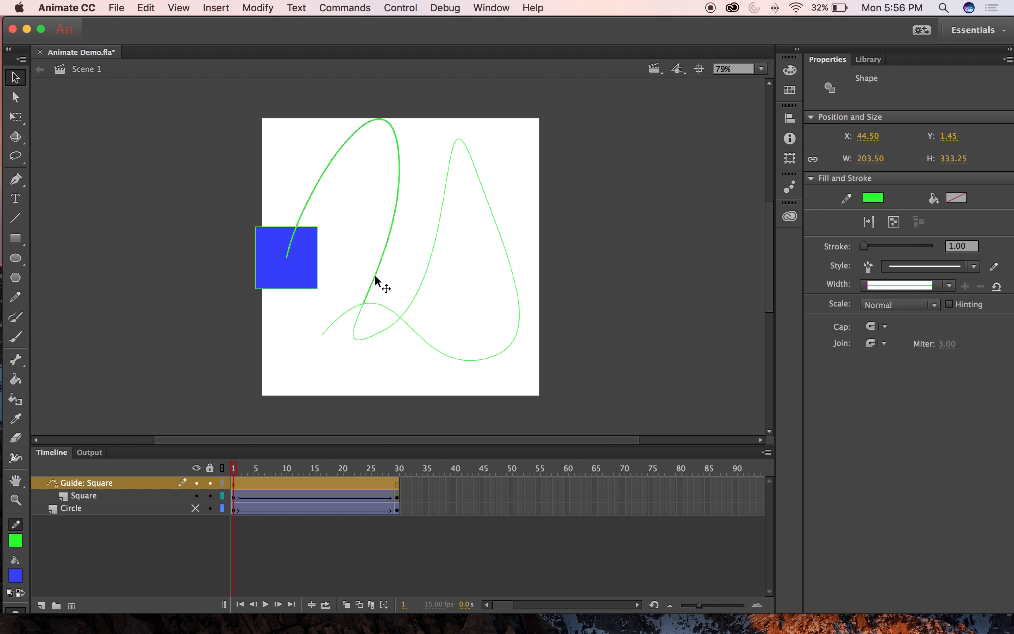
click(874, 200)
click(809, 239)
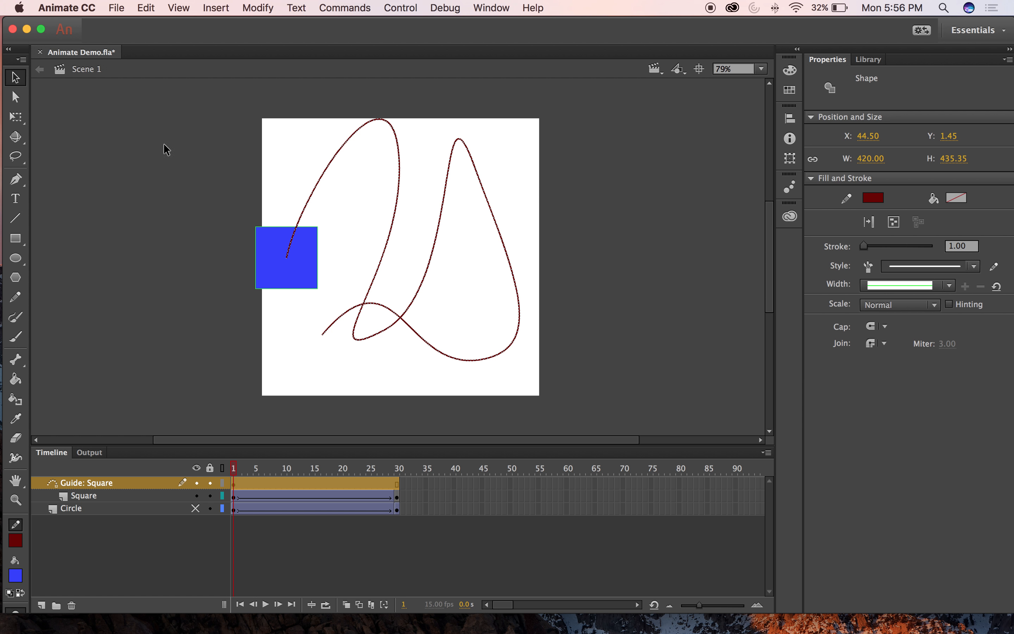
click(223, 124)
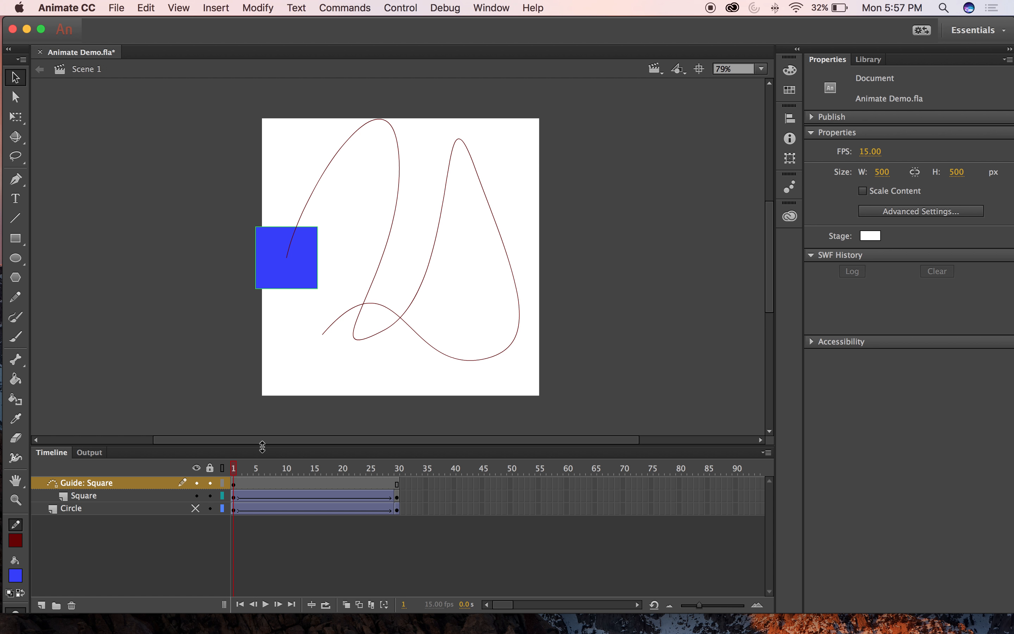
- Move the square at frame 1 off the guide path and snap it back onto the path's start at X 44.50, Y 251.50
mouse_move(233, 467)
mouse_down()
mouse_move(254, 467)
mouse_move(232, 473)
mouse_up()
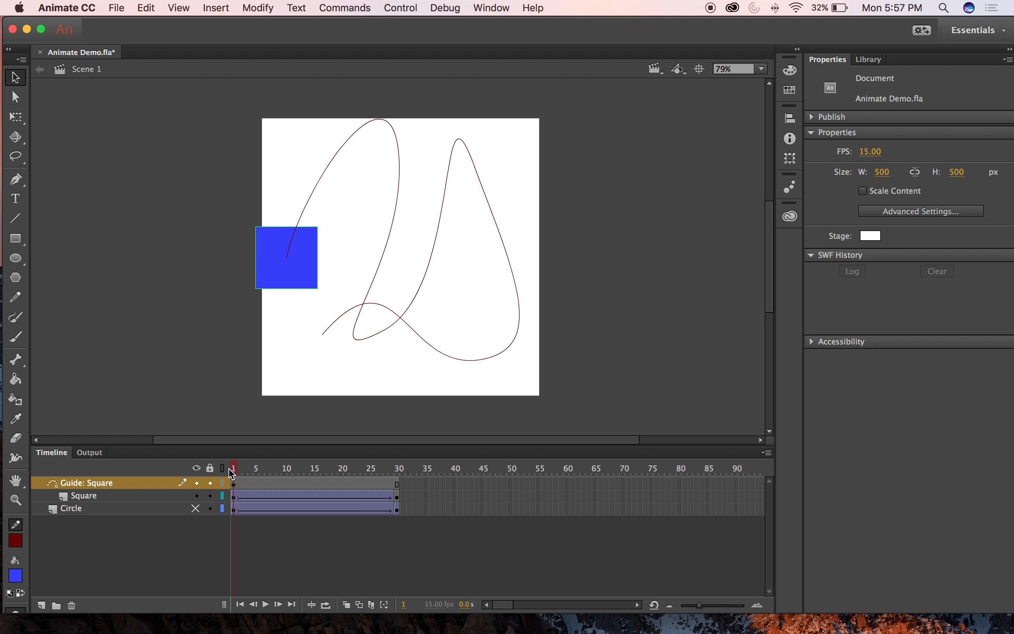
click(234, 498)
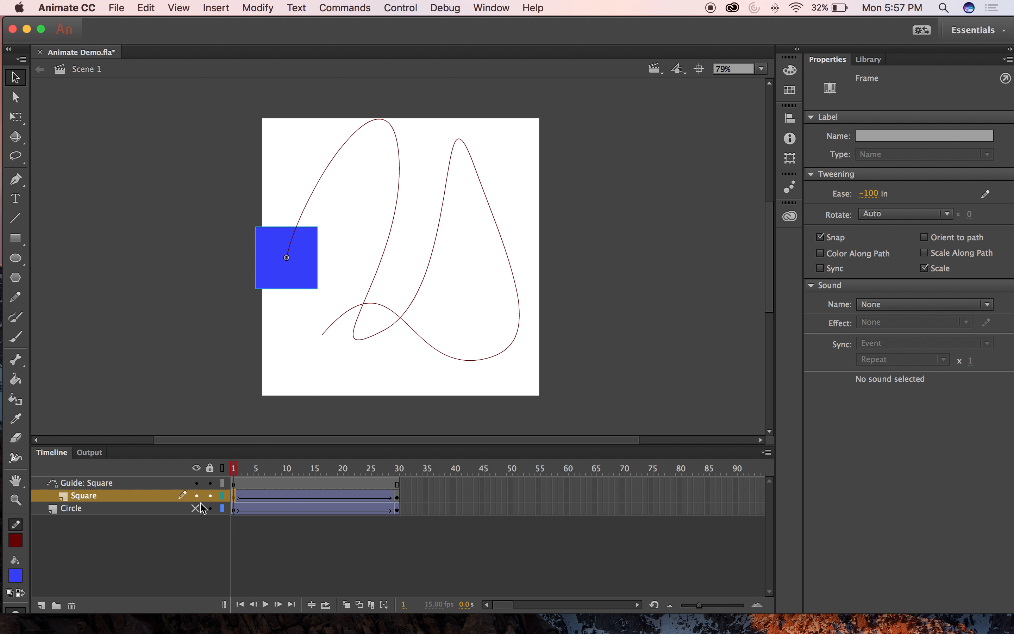
mouse_move(268, 269)
mouse_down()
mouse_move(274, 308)
mouse_move(265, 269)
mouse_move(271, 284)
mouse_up()
drag(253, 298, 279, 299)
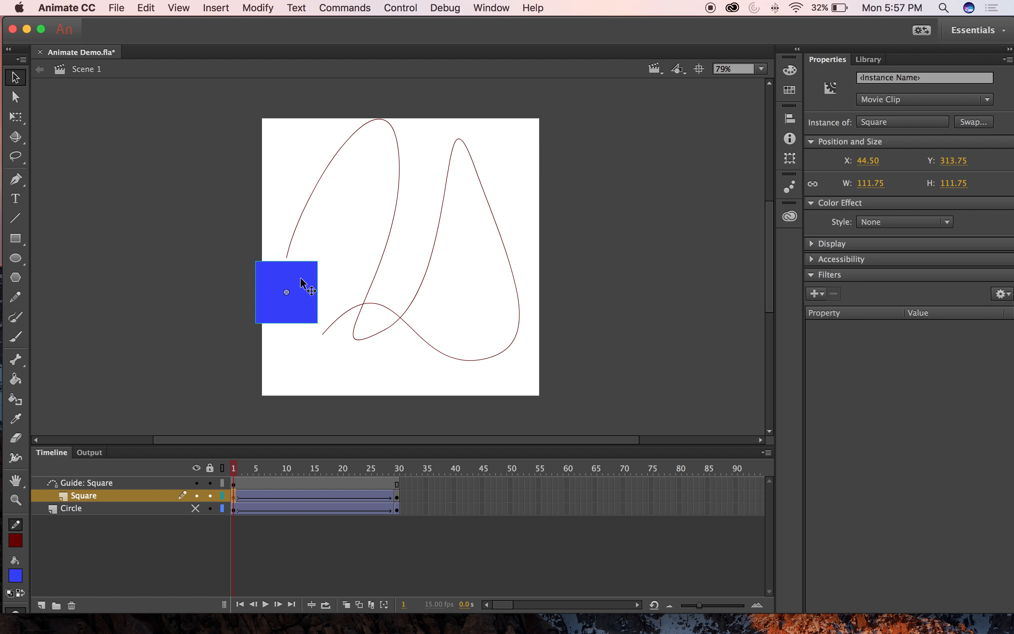
drag(300, 279, 301, 291)
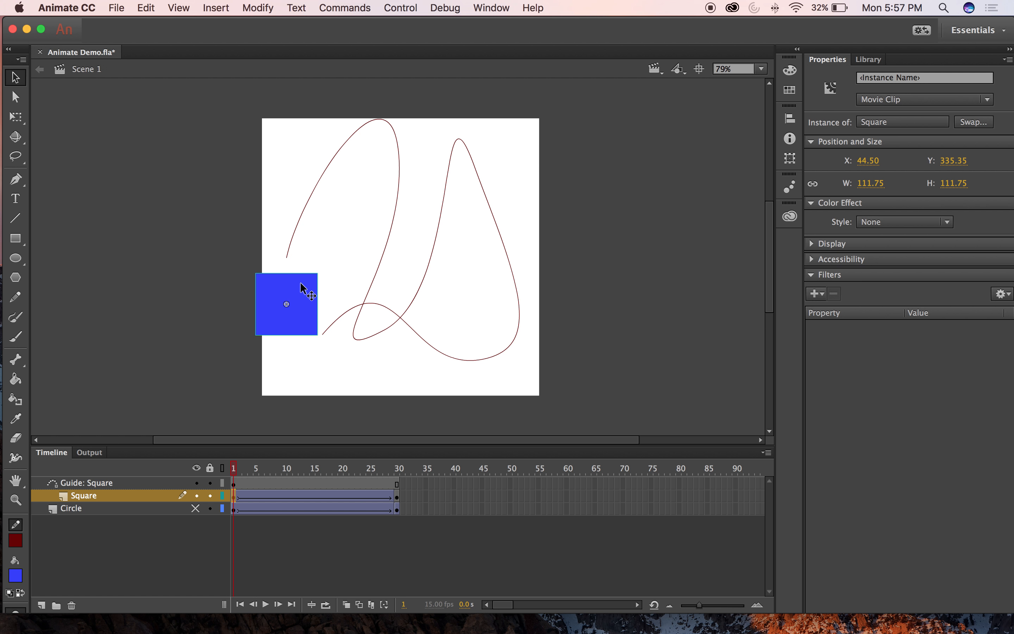
drag(301, 280, 304, 237)
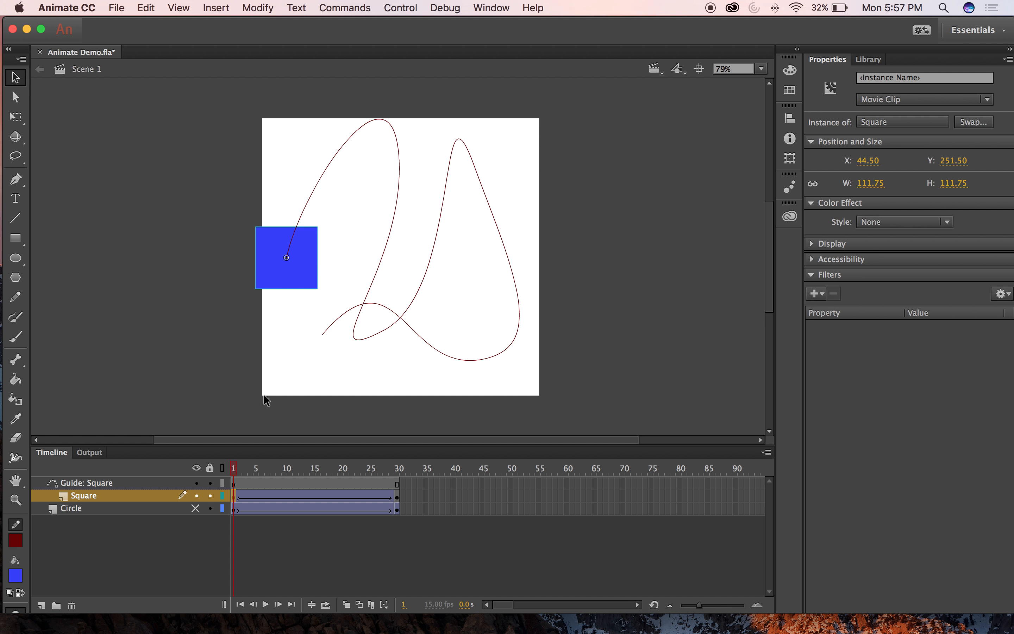
- Move the enlarged square at frame 30 to the end of the guide path, at about X 112, Y 502
click(398, 498)
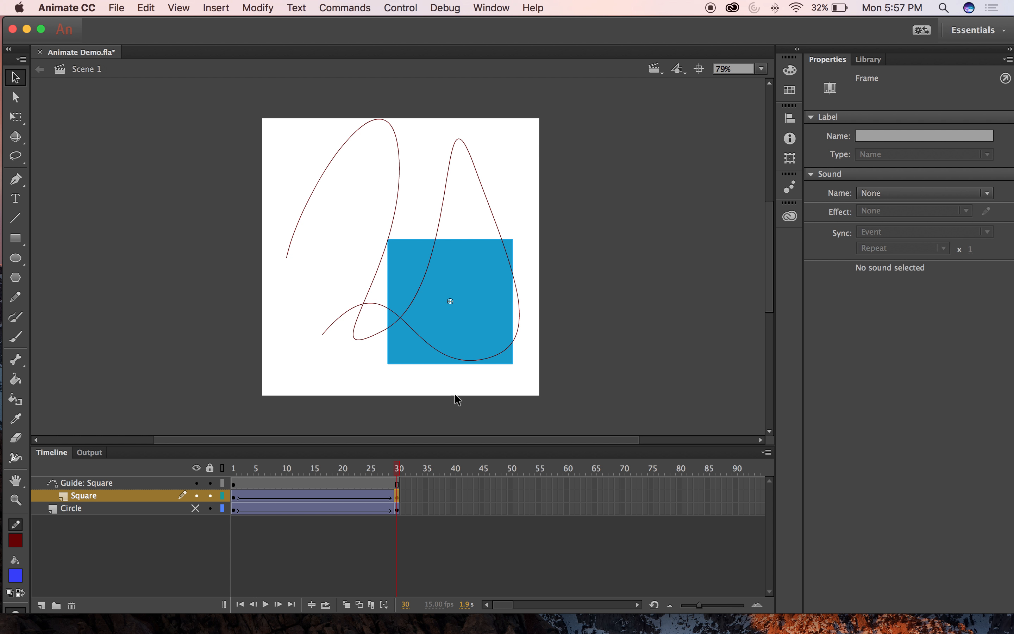
click(475, 267)
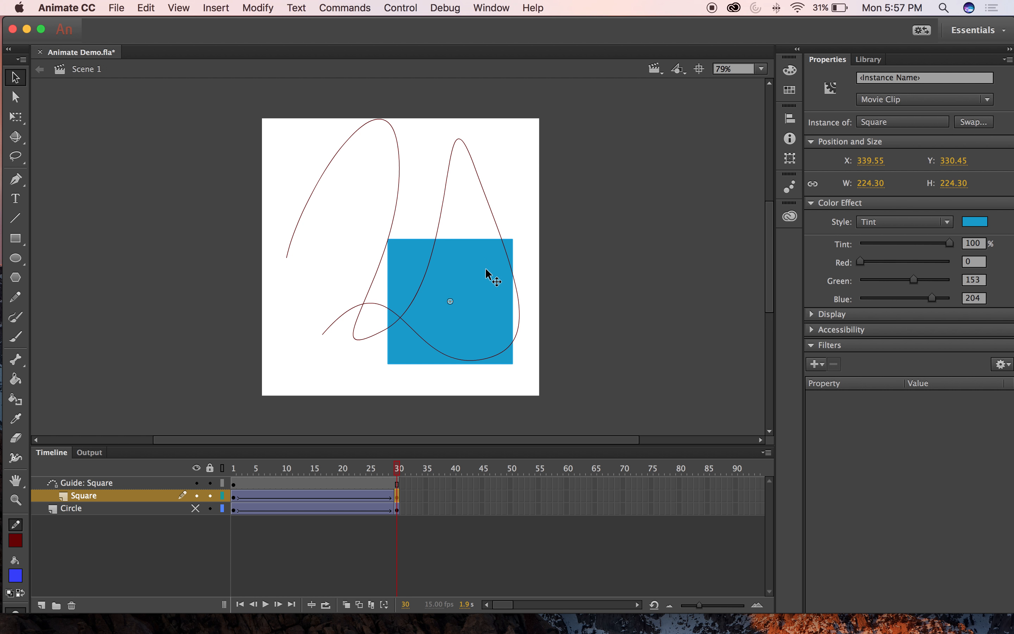
drag(482, 268, 332, 365)
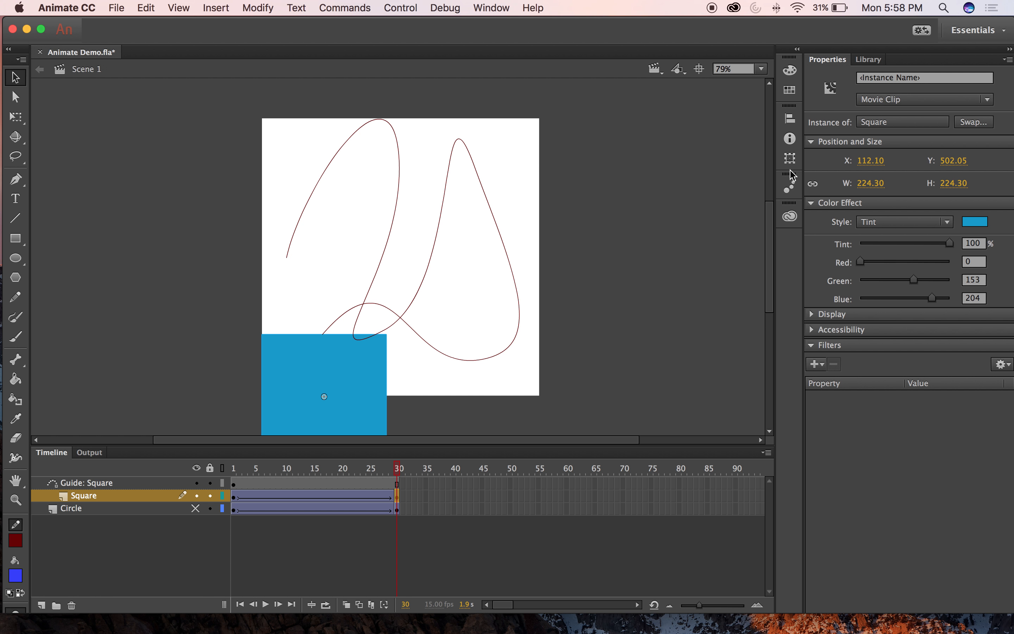
click(790, 158)
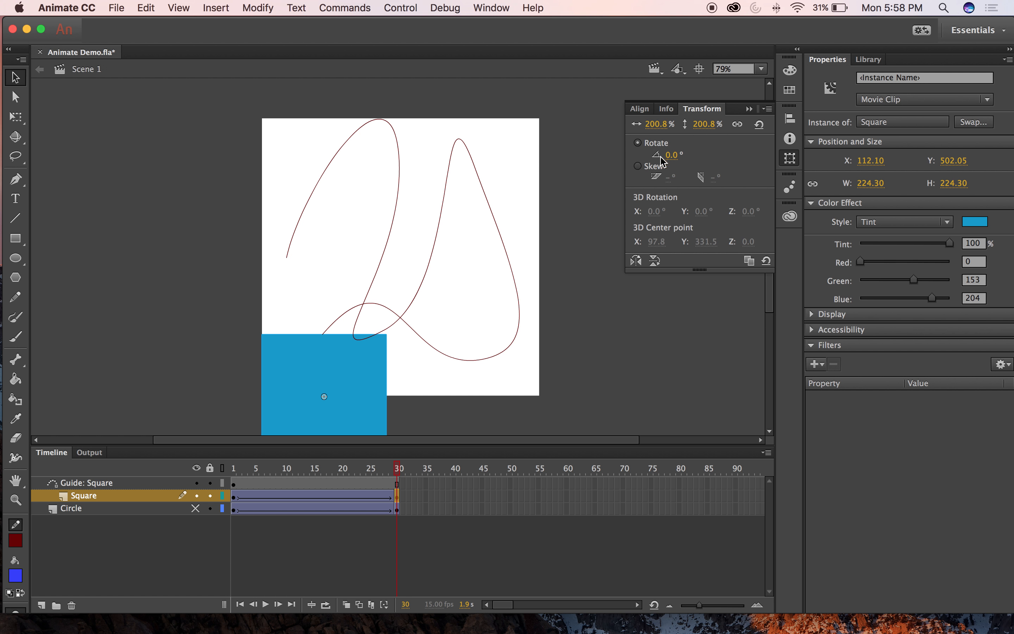
click(207, 339)
mouse_move(397, 467)
mouse_down()
mouse_move(256, 466)
mouse_move(397, 467)
mouse_up()
click(397, 496)
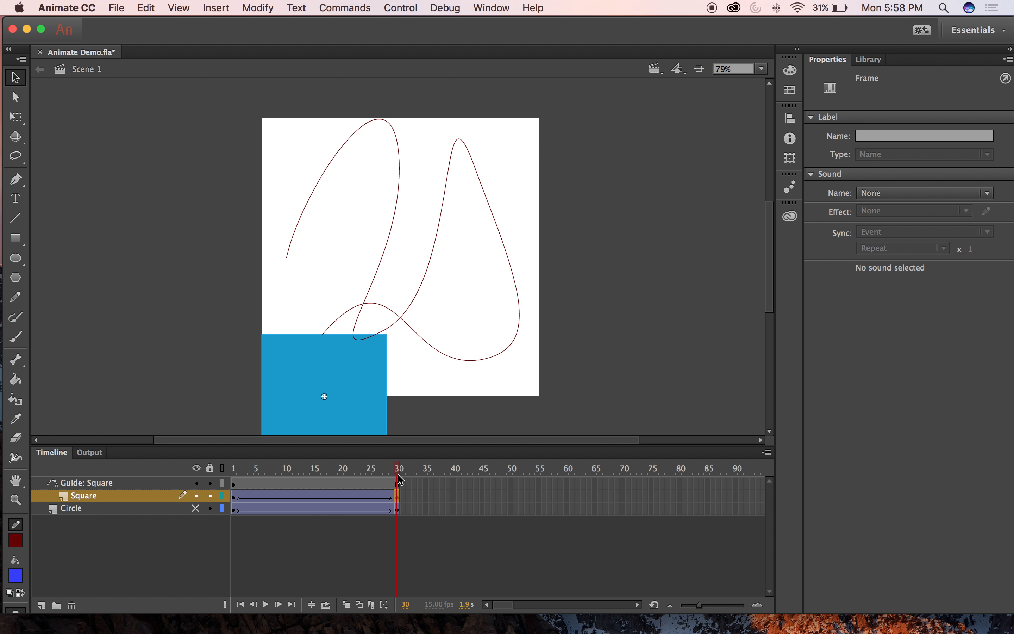
- Snap the enlarged square at frame 30 onto the end of the guide path at X 112.10, Y 387.80 and preview its motion
drag(351, 395, 355, 331)
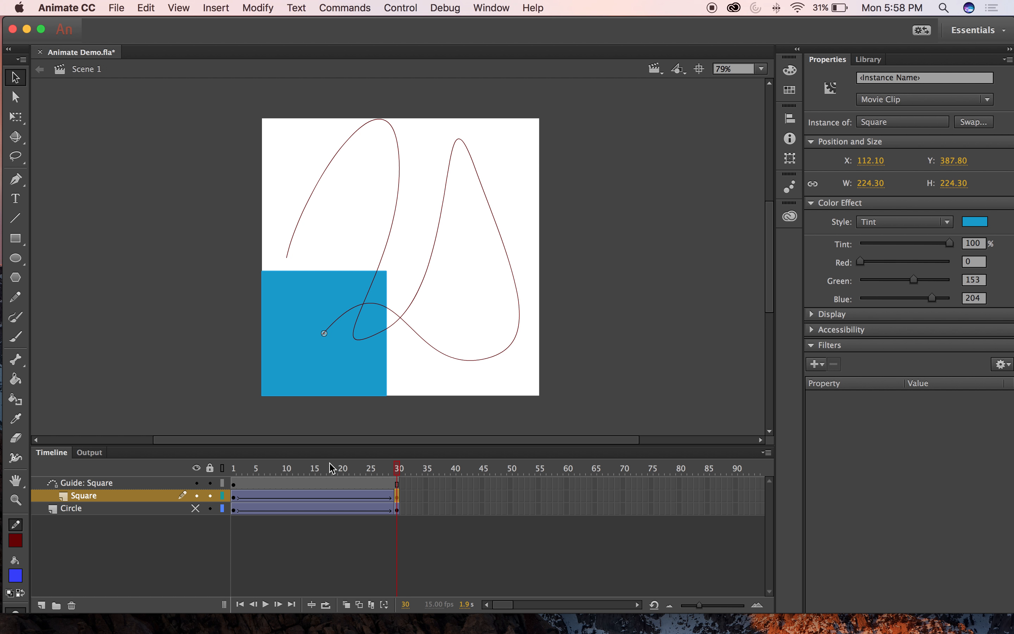
drag(392, 468, 223, 470)
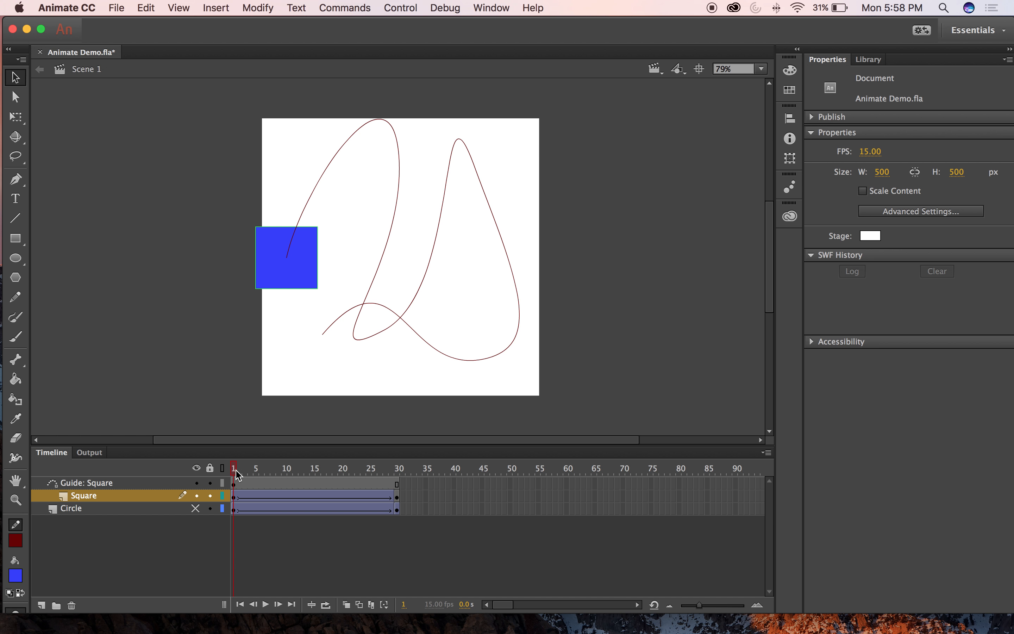
drag(236, 470, 401, 457)
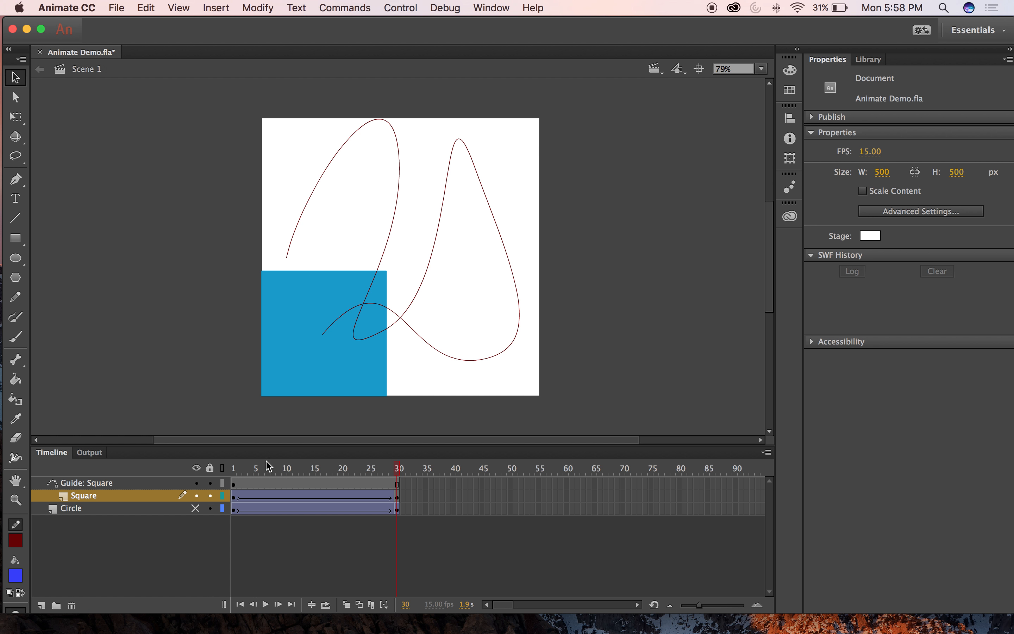
key(Return)
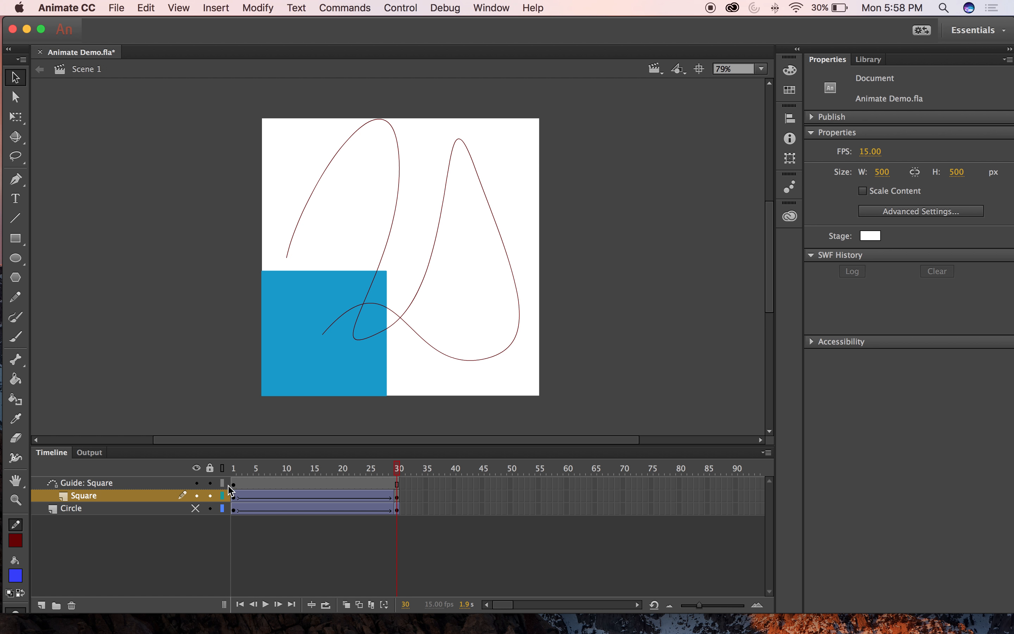
- Preview the square's animation with the guide layer temporarily hidden, and make the guide layer visible again
click(196, 483)
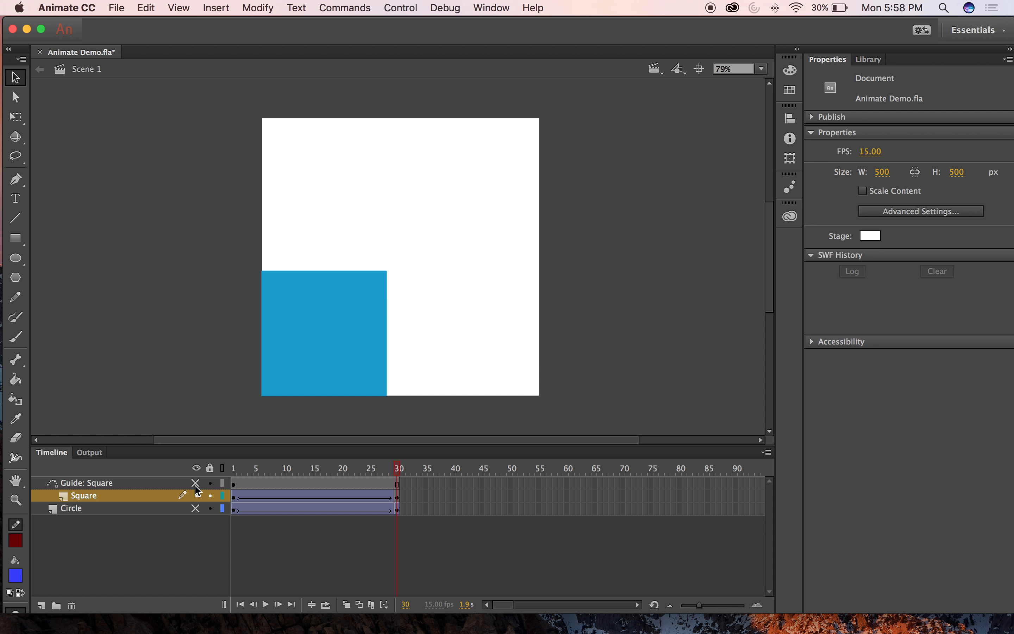
key(Return)
click(196, 483)
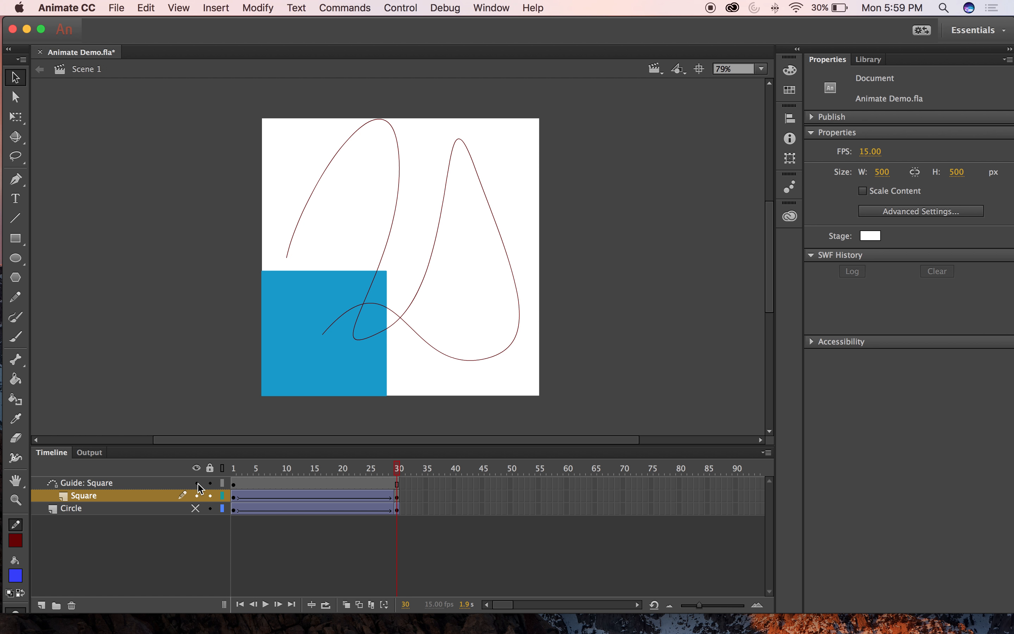
- Select the guide path with the Subselection tool to expose its anchor points
click(15, 97)
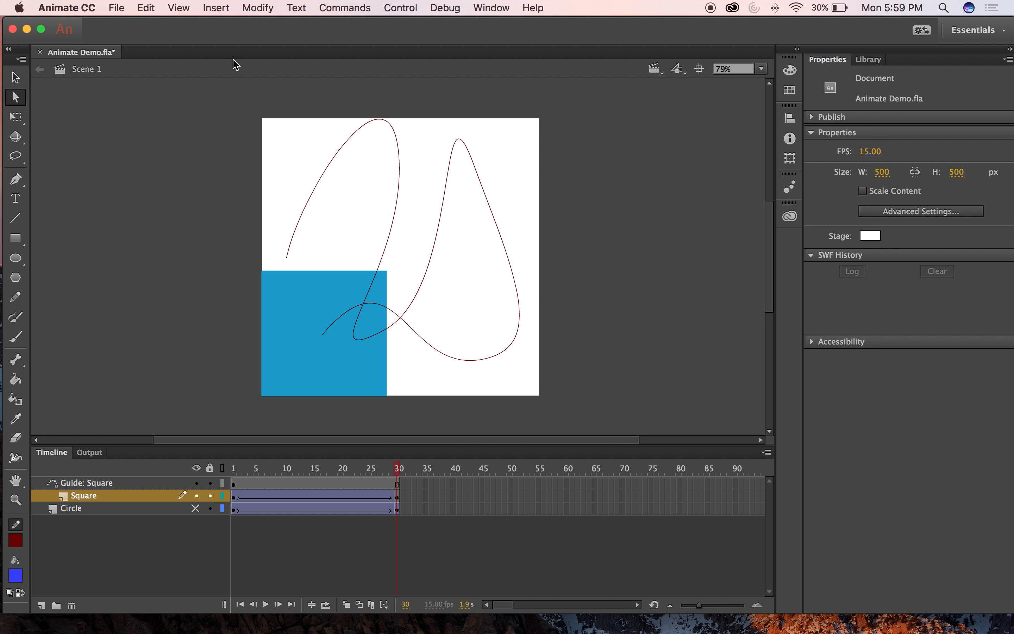
click(399, 202)
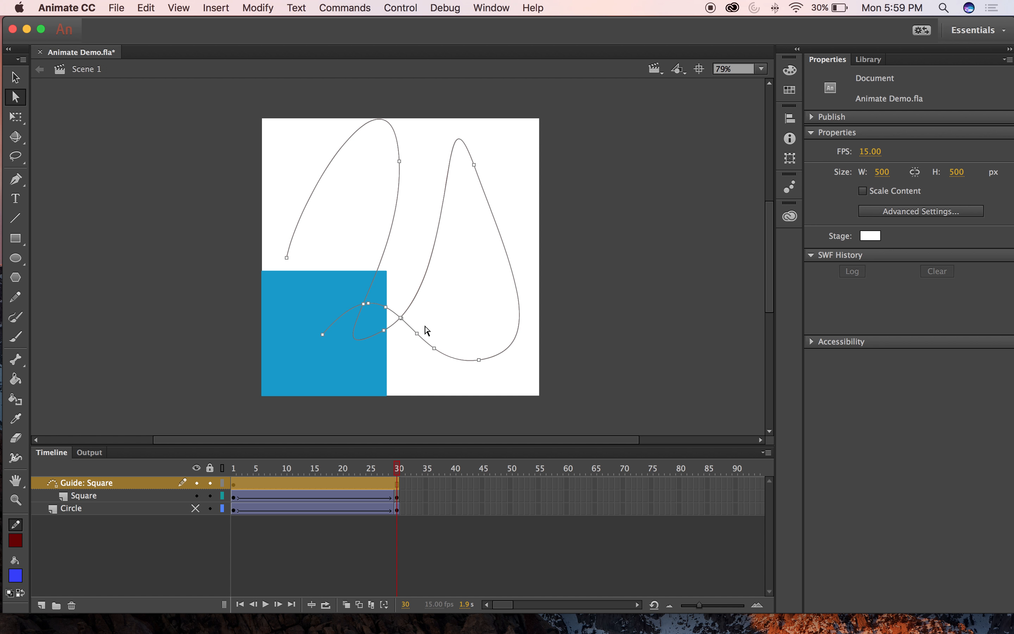
- Try moving several anchor points near the guide path's lower crossing up and to the right, and undo the moves
drag(385, 332, 465, 250)
drag(380, 305, 425, 247)
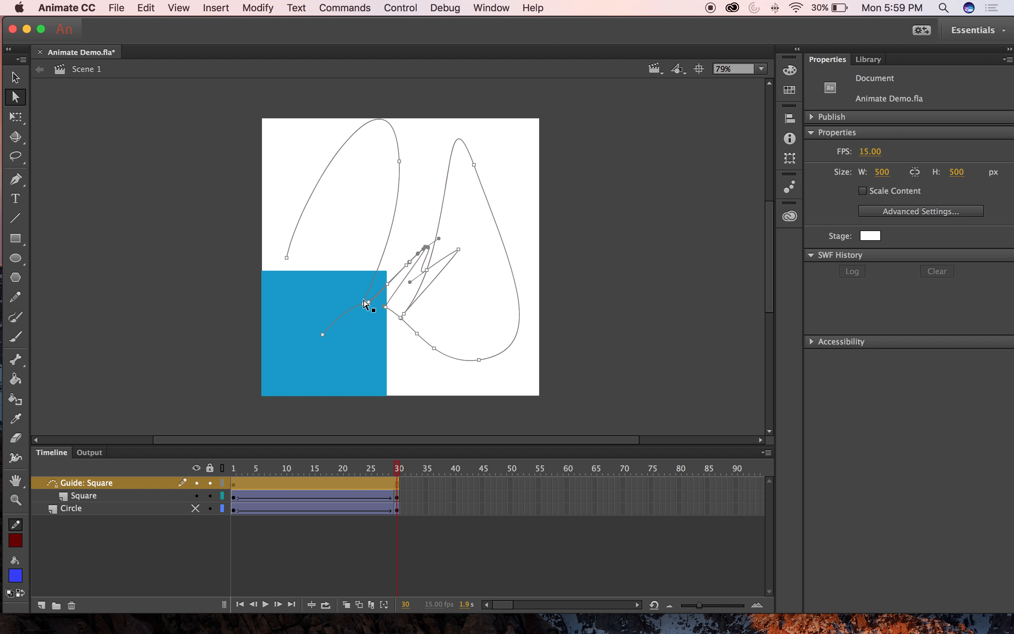
drag(367, 296, 390, 268)
key(super+z)
key(super+z)
key(super+z)
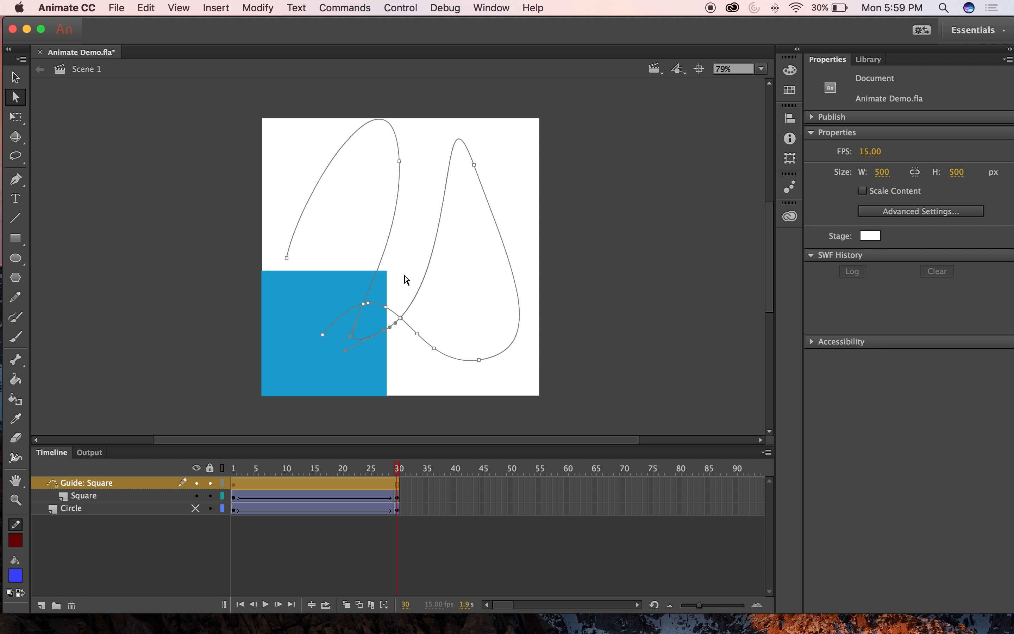
- Lower the anchor point beside the guide path's second peak and pull its lower handle in close to the point
drag(478, 170, 465, 277)
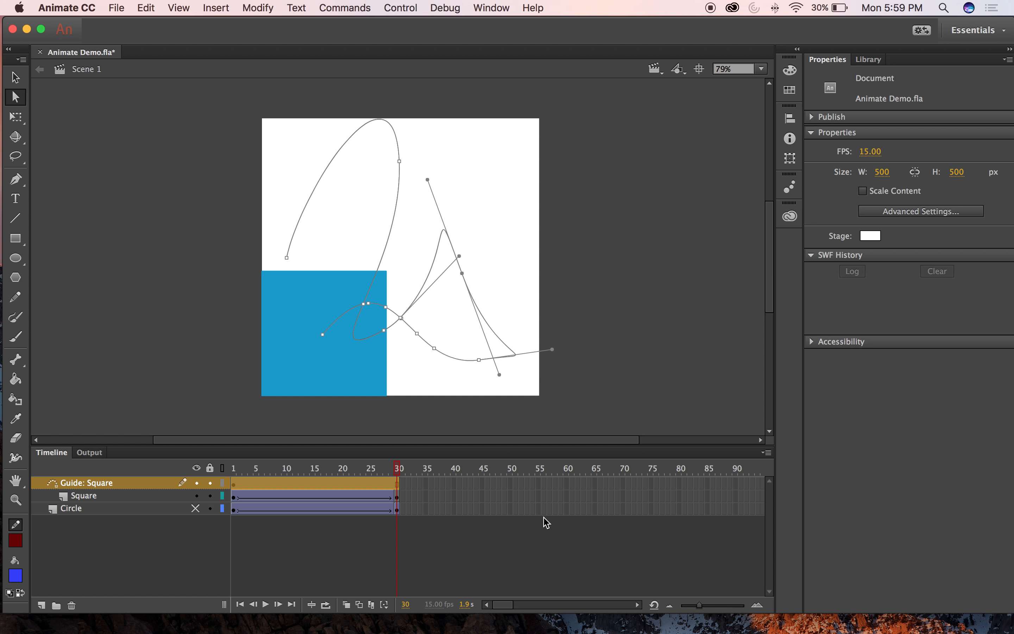
drag(500, 373, 461, 291)
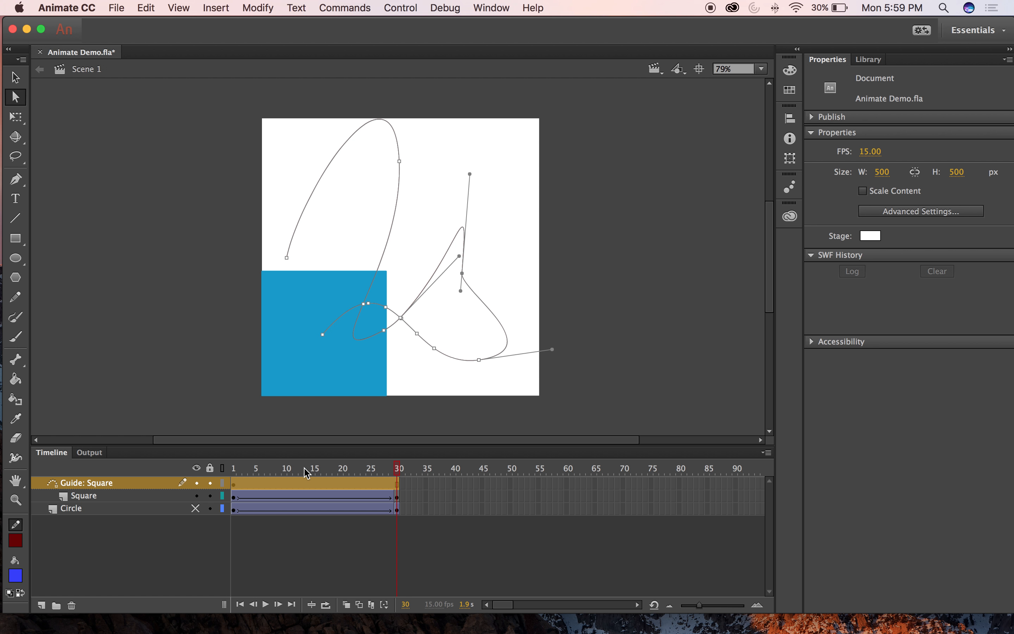
- Preview the tween along the reshaped path, hide the guide layer and play the animation again
click(280, 469)
key(Return)
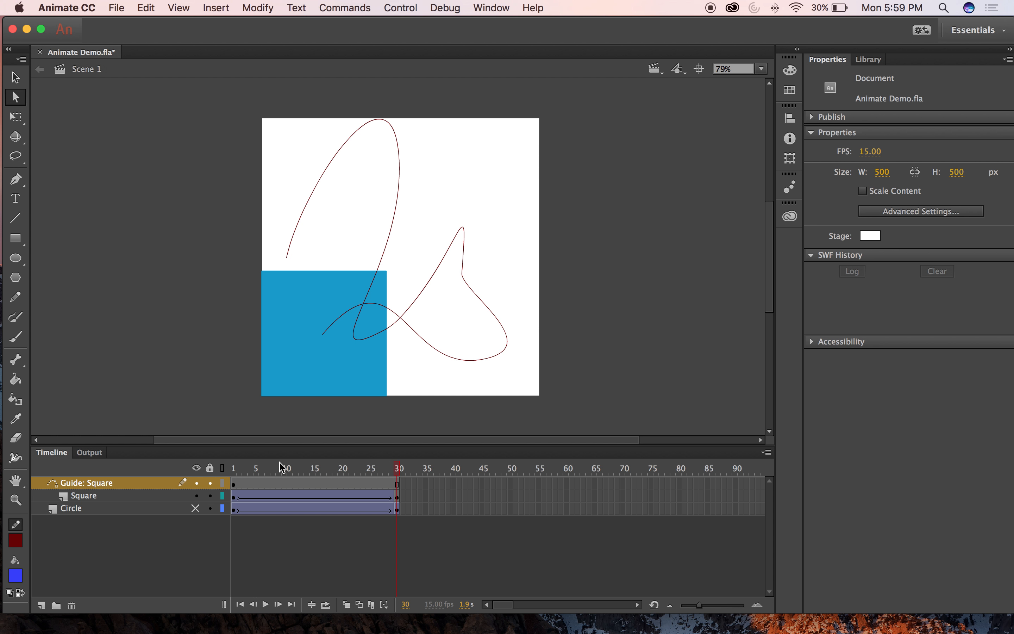
click(197, 483)
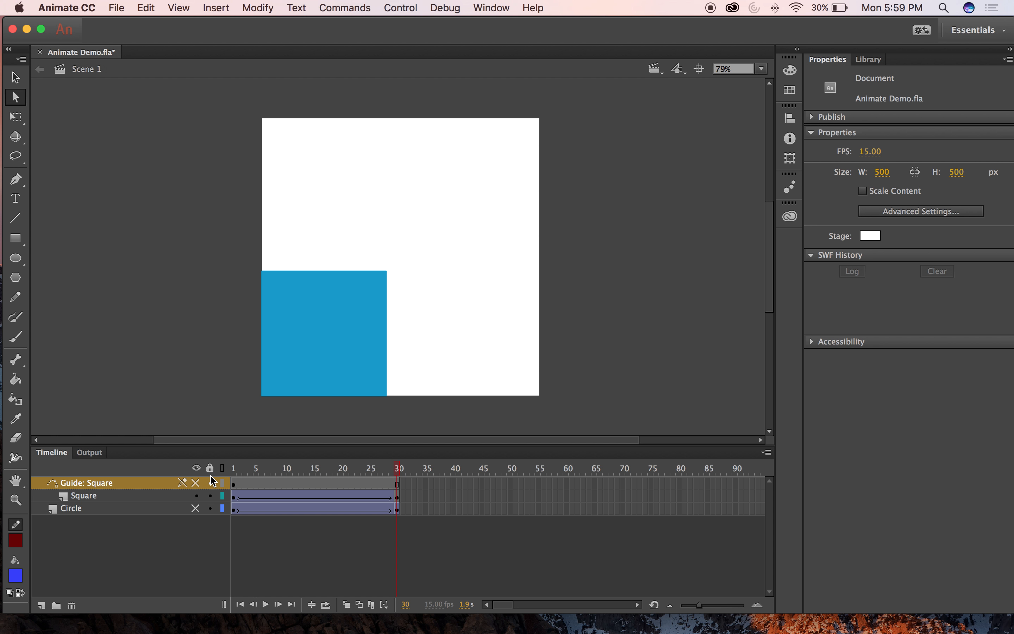
key(Return)
- Reduce the square at frame 30 to 174.05 by 174.05 px and preview the animation
click(397, 497)
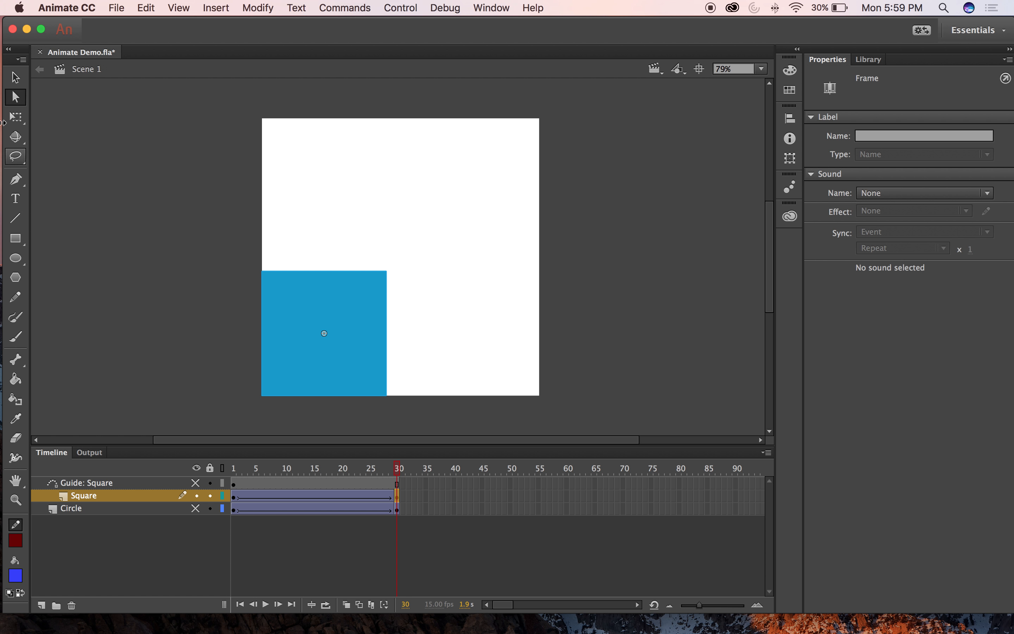
click(15, 77)
click(150, 183)
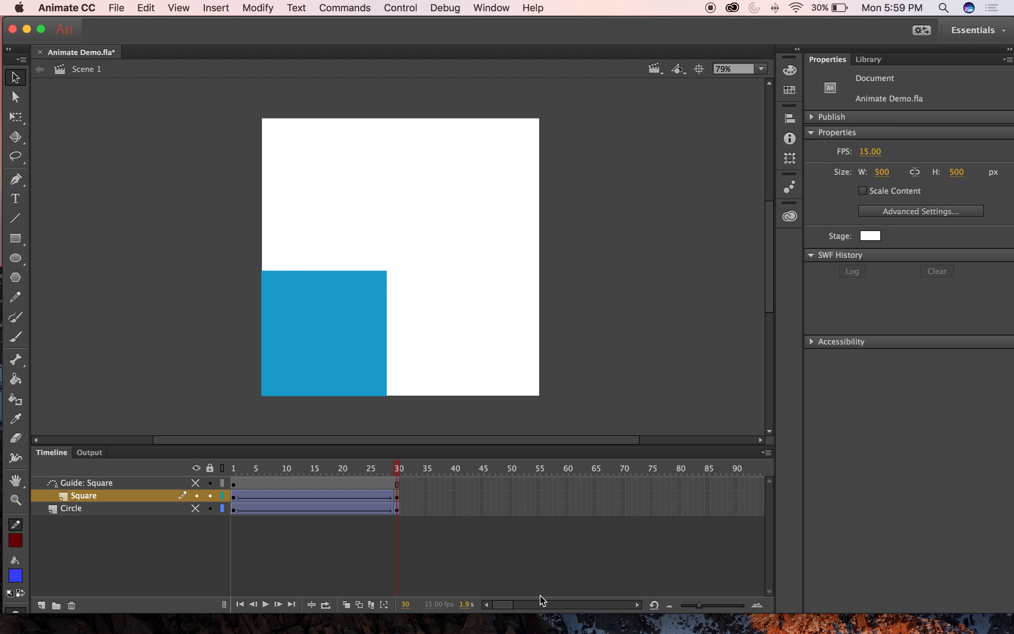
click(398, 497)
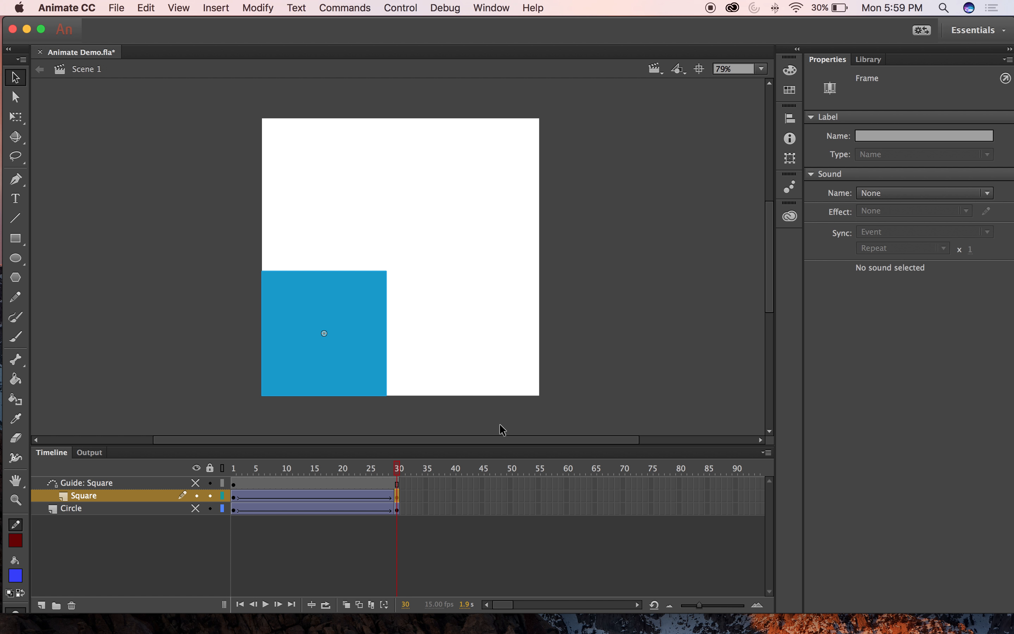
click(346, 302)
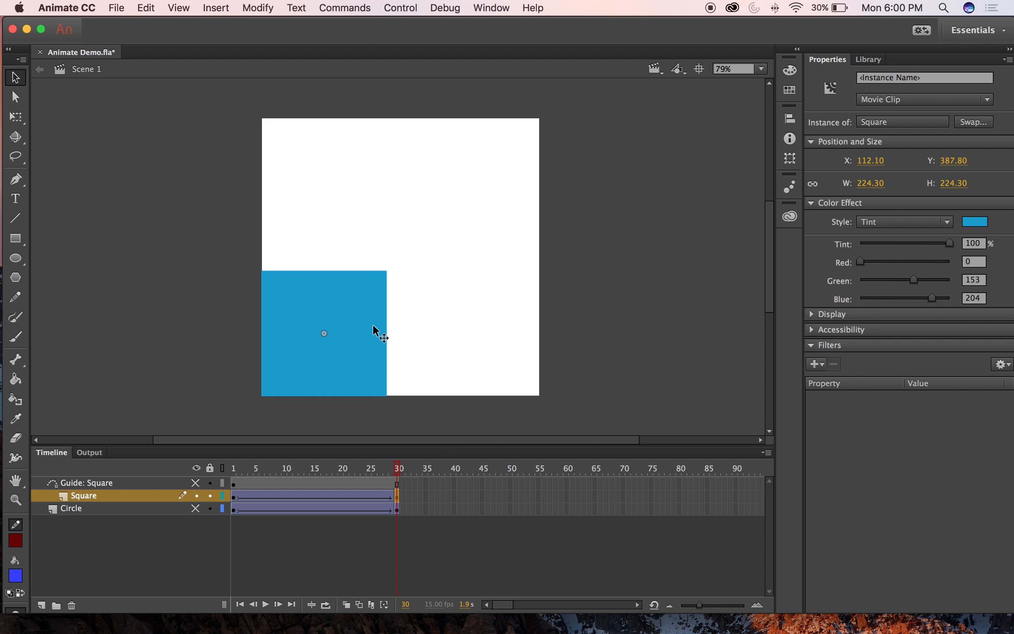
drag(871, 183, 840, 187)
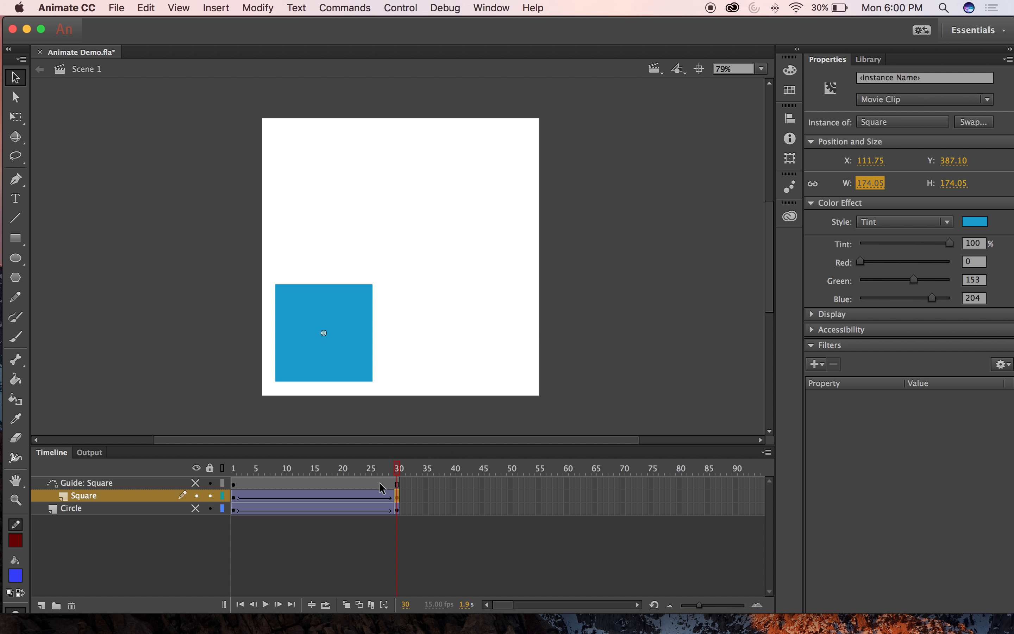
key(Return)
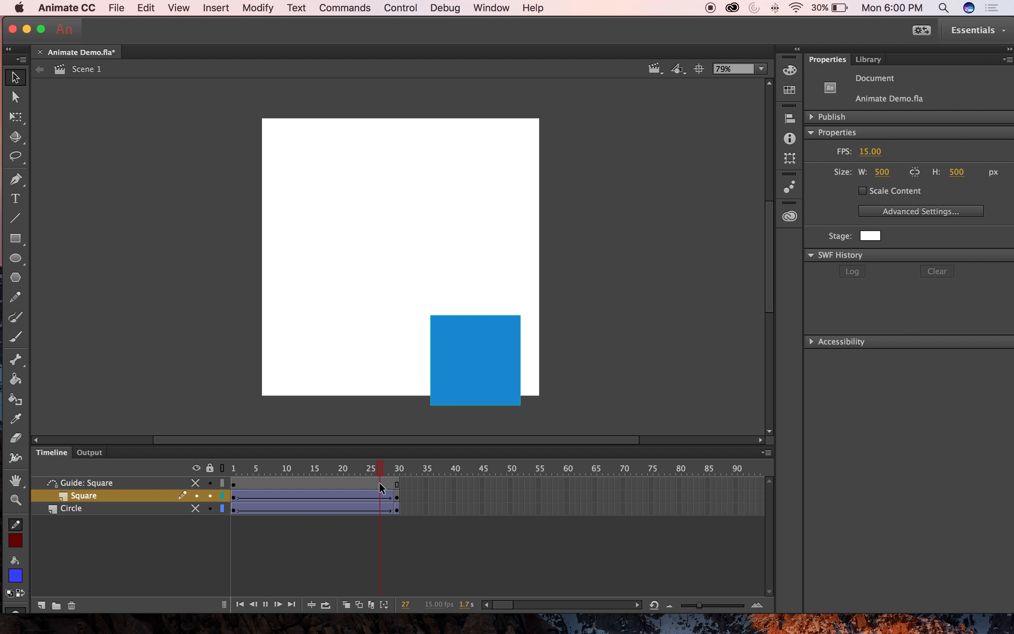
key(Return)
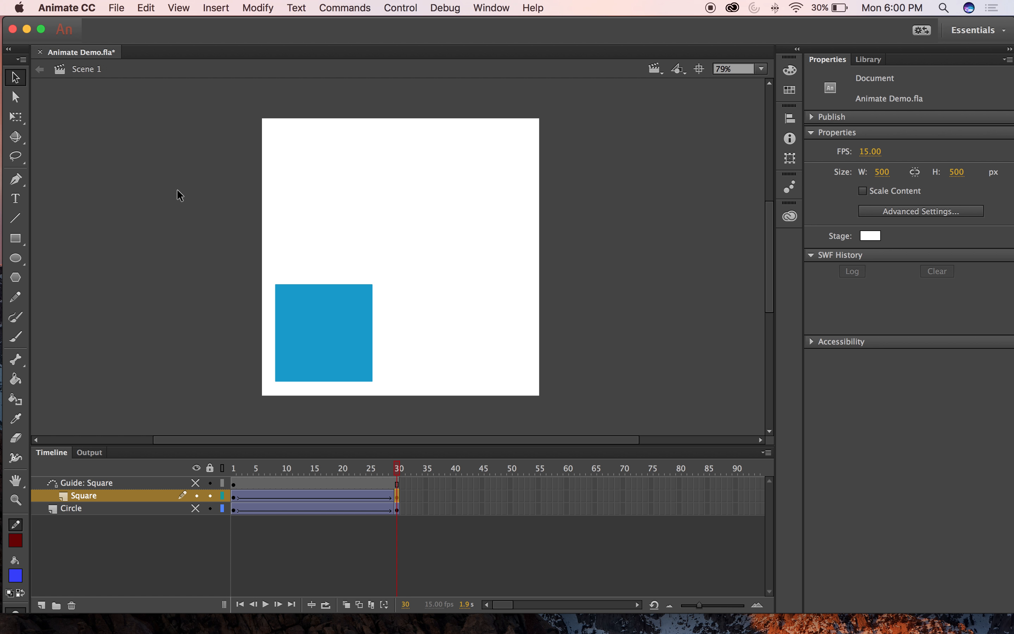
- Try to spin the square at frame 30 by 720 degrees with Scale and Rotate, keeping 100% scale, and preview the tween
click(346, 311)
click(258, 4)
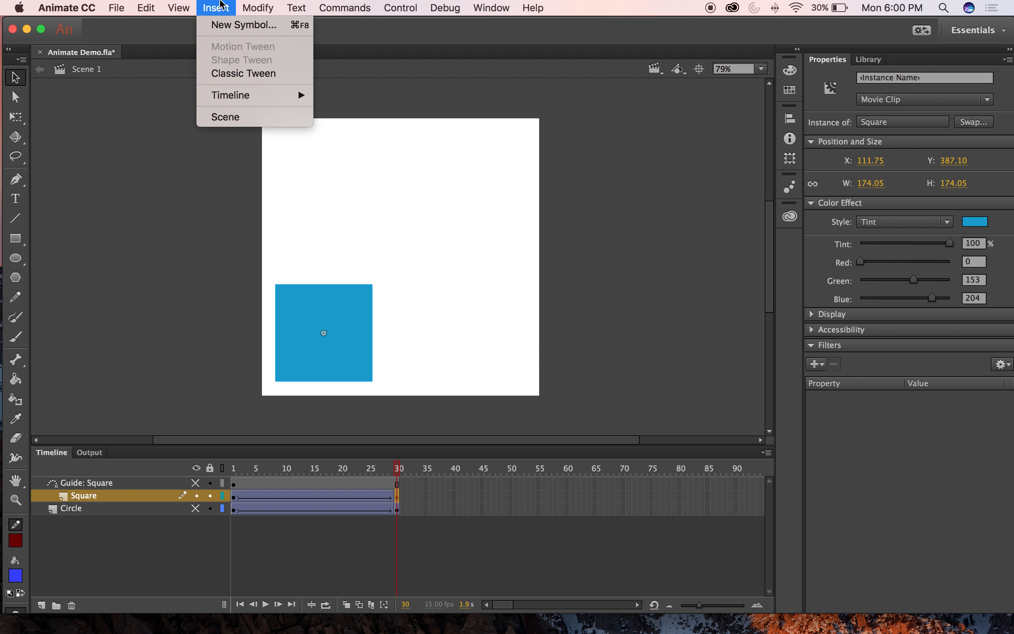
mouse_move(258, 6)
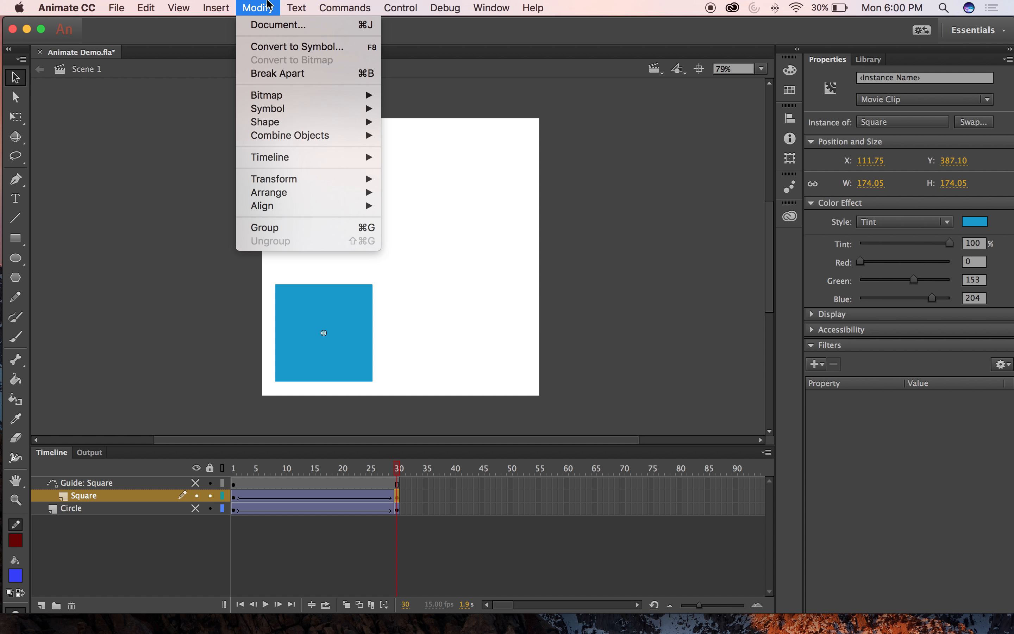
mouse_move(282, 127)
mouse_move(284, 157)
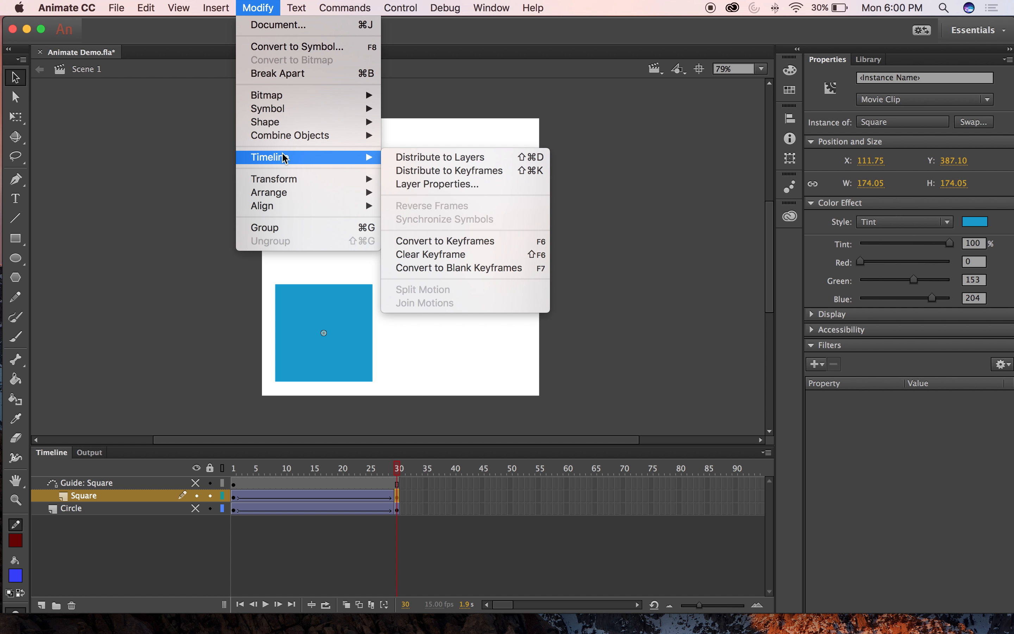
mouse_move(316, 185)
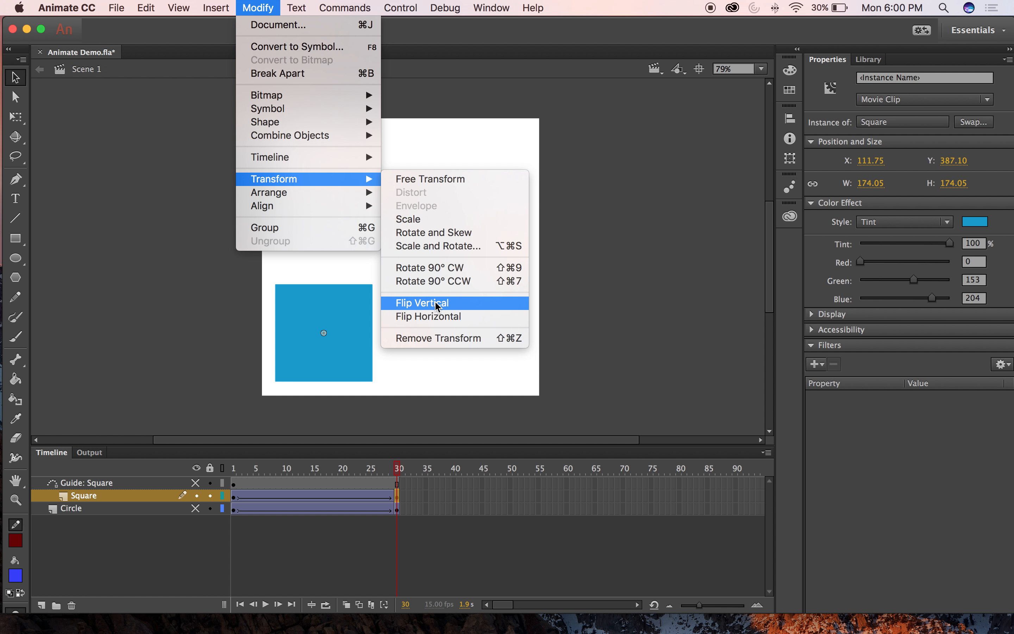
click(451, 246)
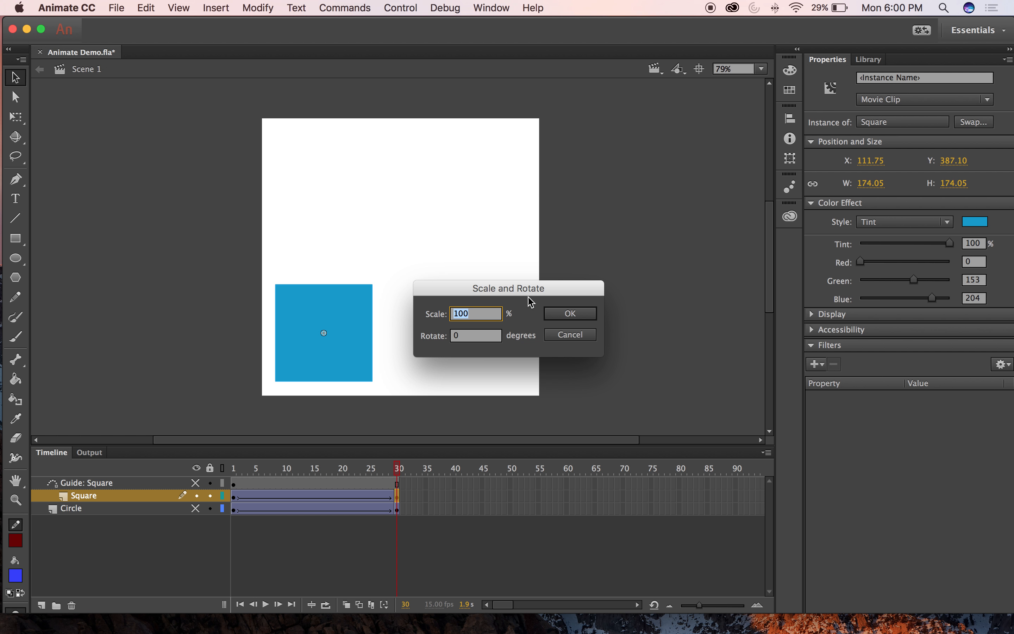
click(469, 335)
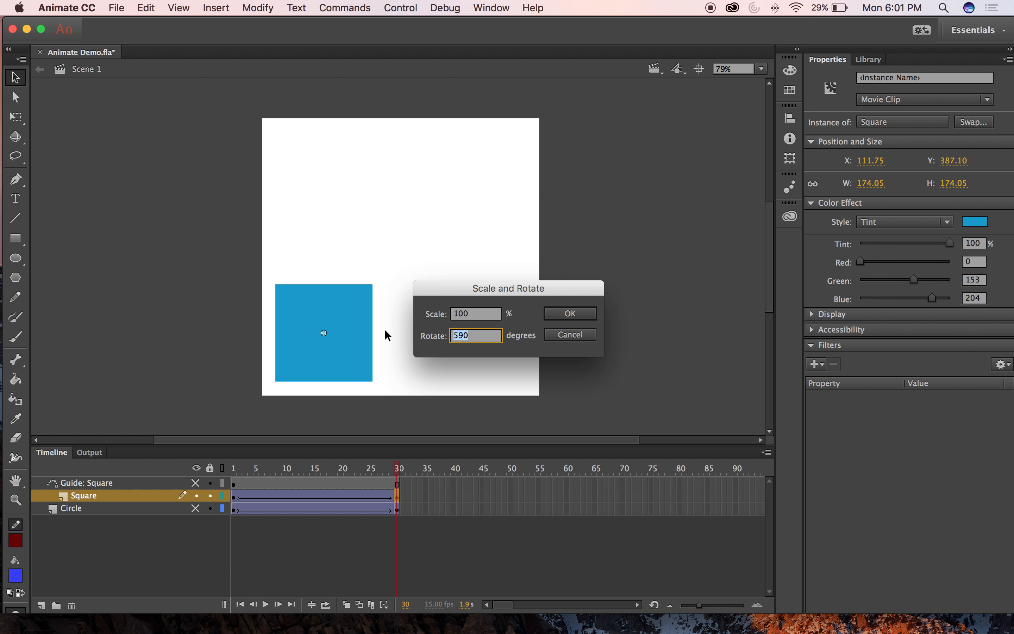
text(720)
click(562, 315)
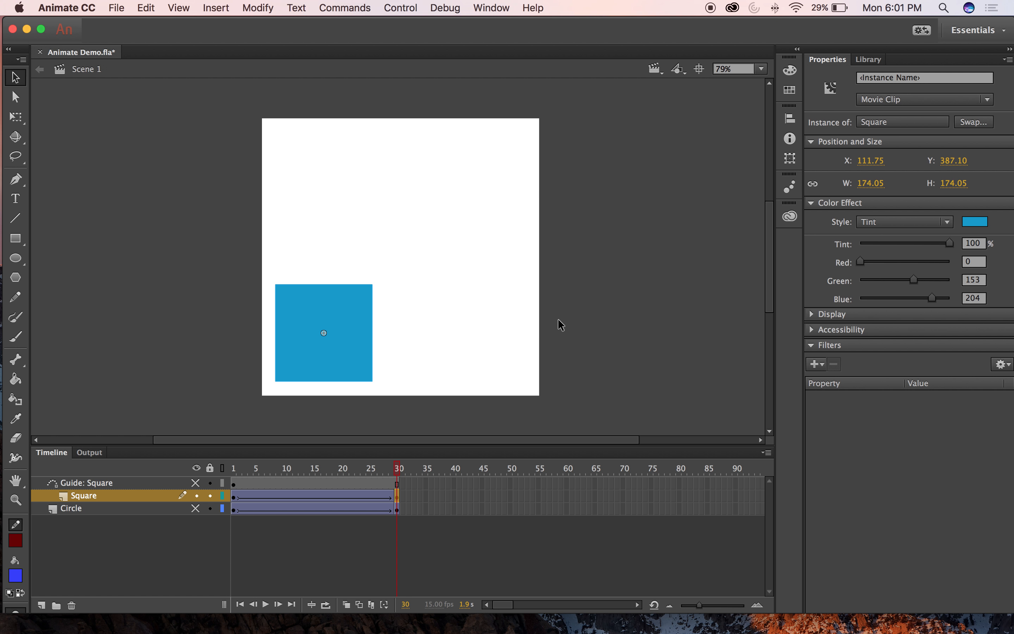
key(Return)
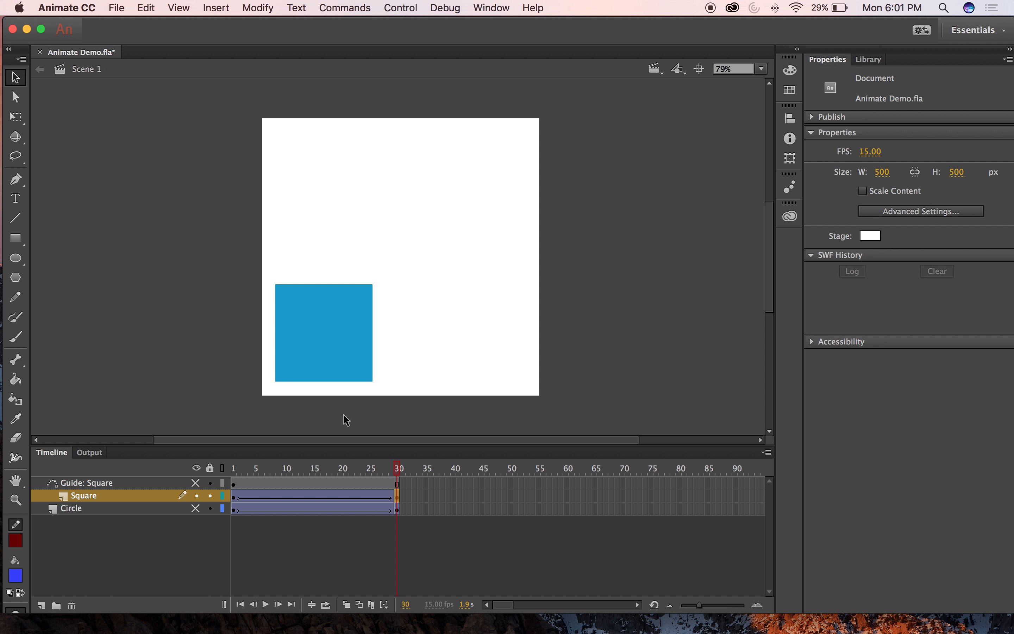
- Rotate the square at frame 30 about 130 degrees clockwise freehand with Rotate and Skew and preview the animation
click(354, 335)
click(218, 7)
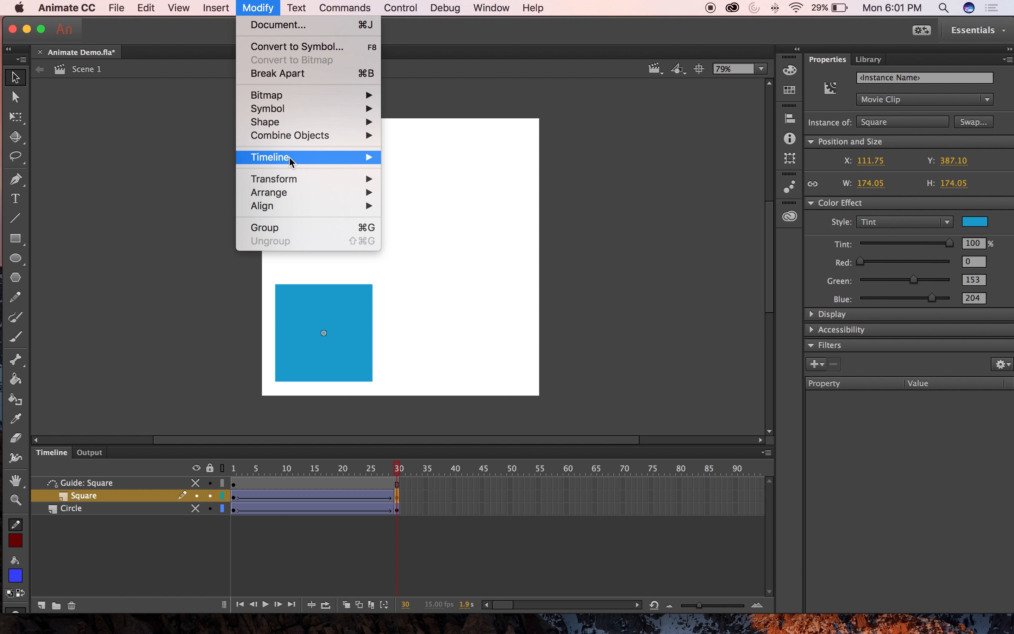
mouse_move(276, 180)
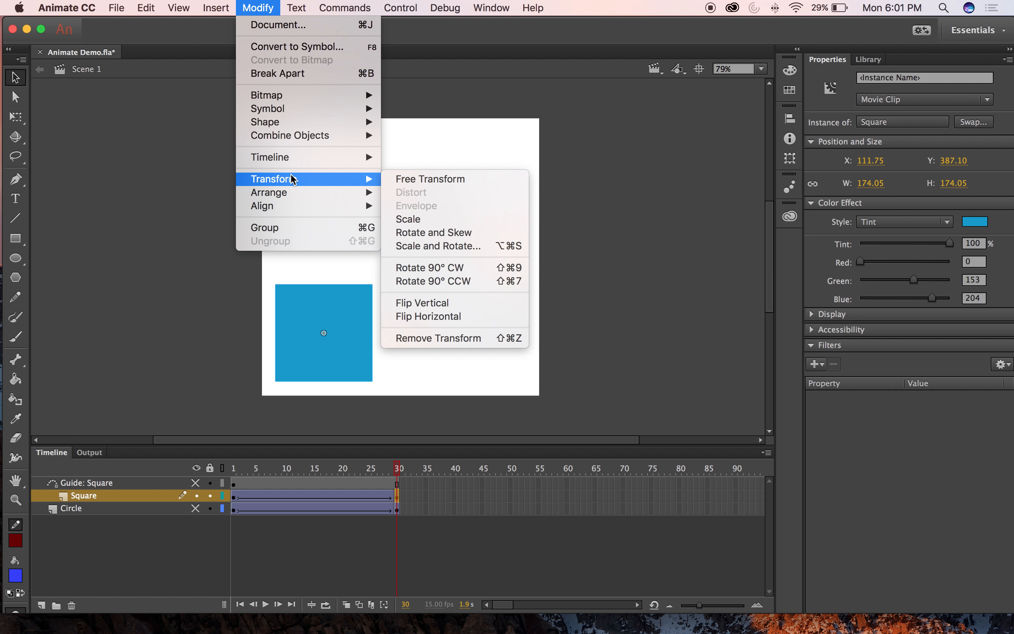
click(445, 233)
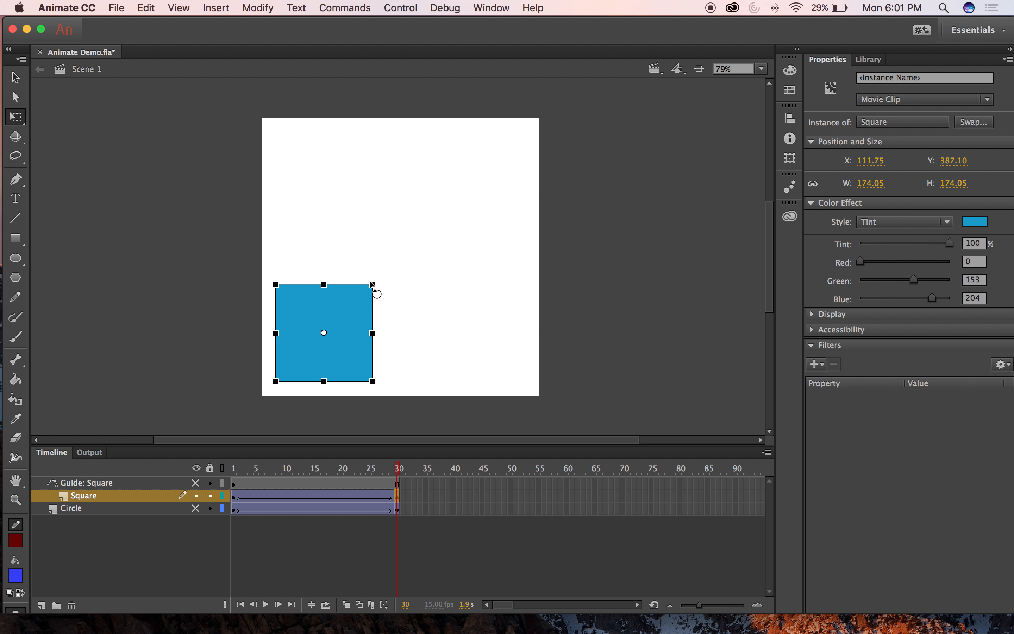
drag(372, 285, 327, 447)
key(Return)
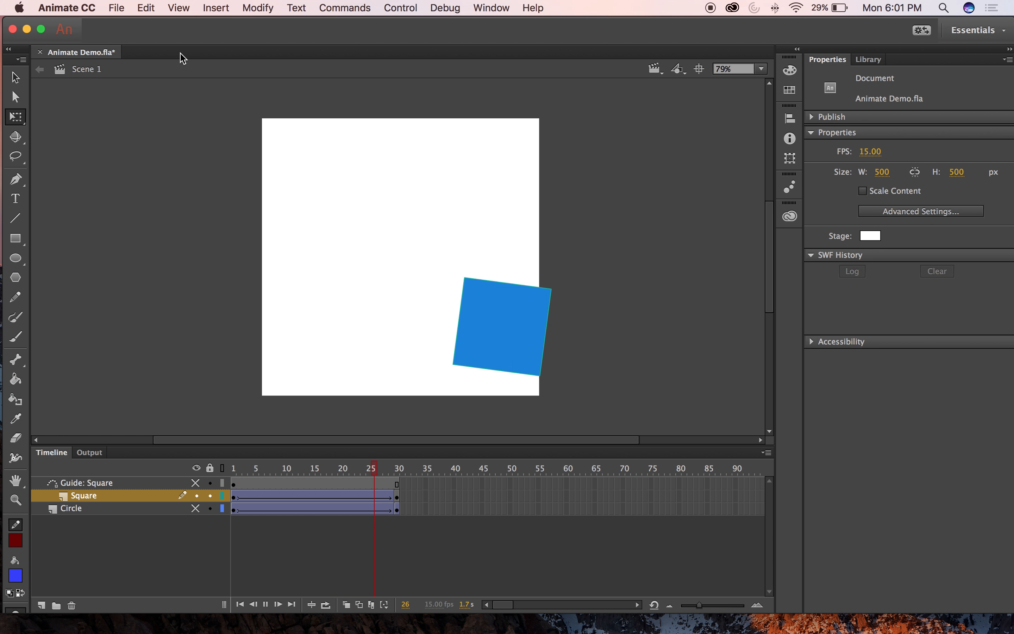
click(215, 8)
mouse_move(257, 8)
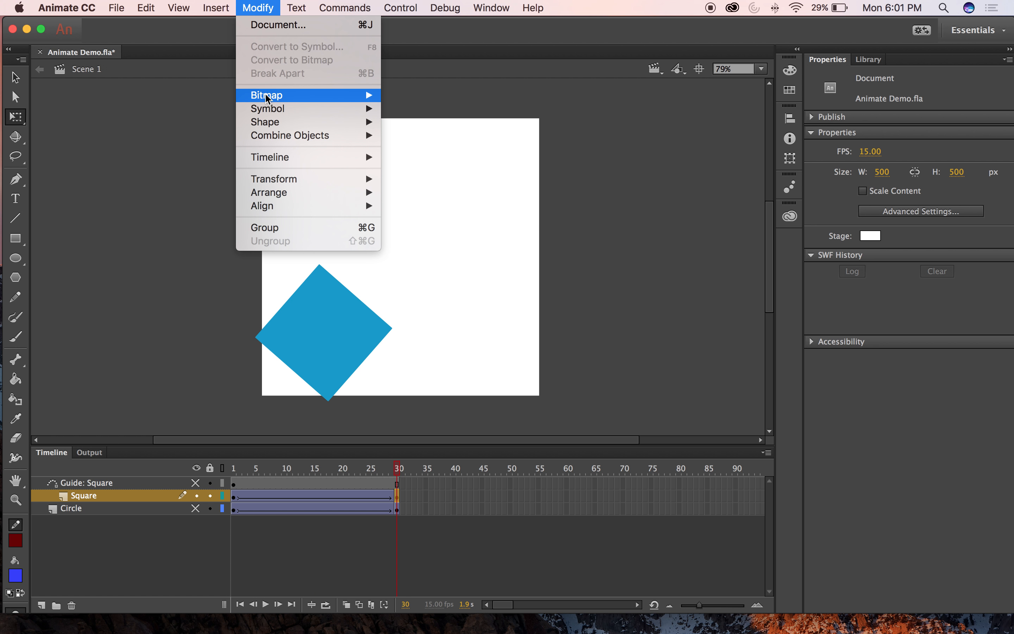
mouse_move(283, 181)
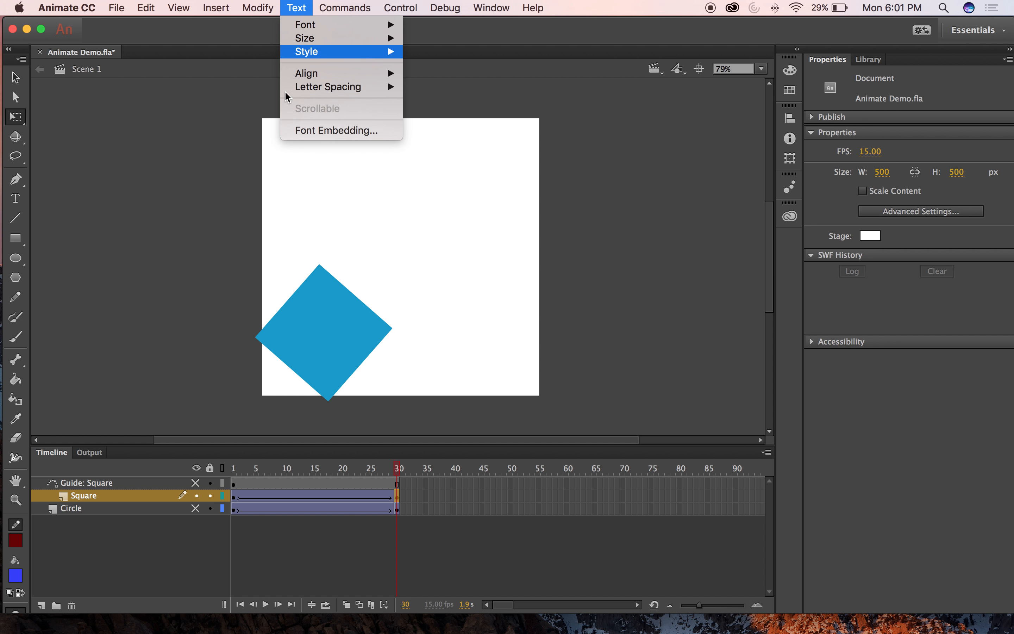
- Rotate the square at frame 30 about 55 degrees clockwise freehand with Rotate and Skew
click(315, 315)
click(319, 315)
click(216, 7)
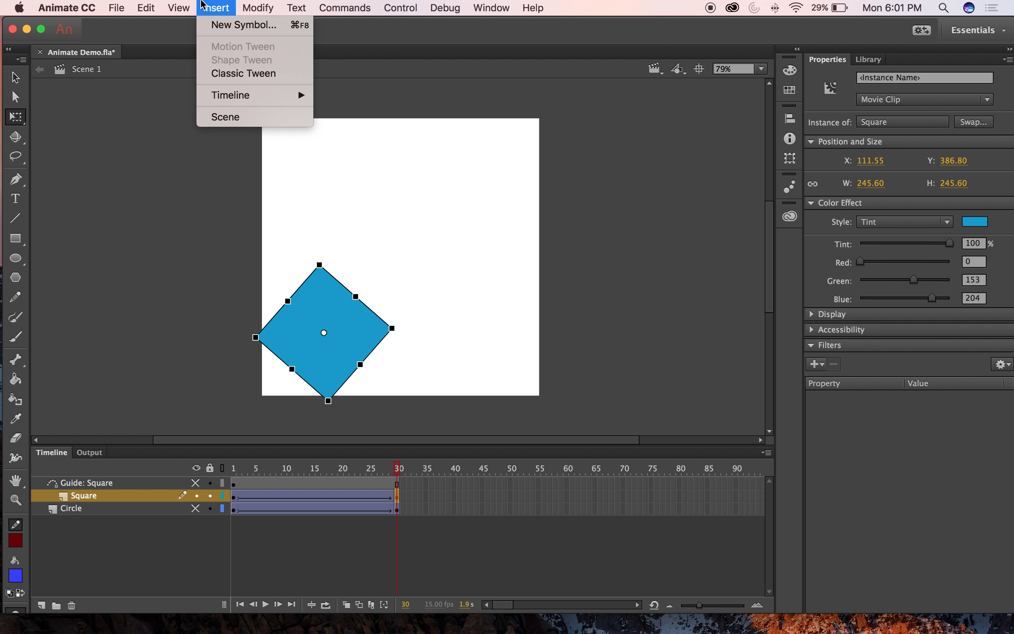
mouse_move(258, 7)
mouse_move(297, 204)
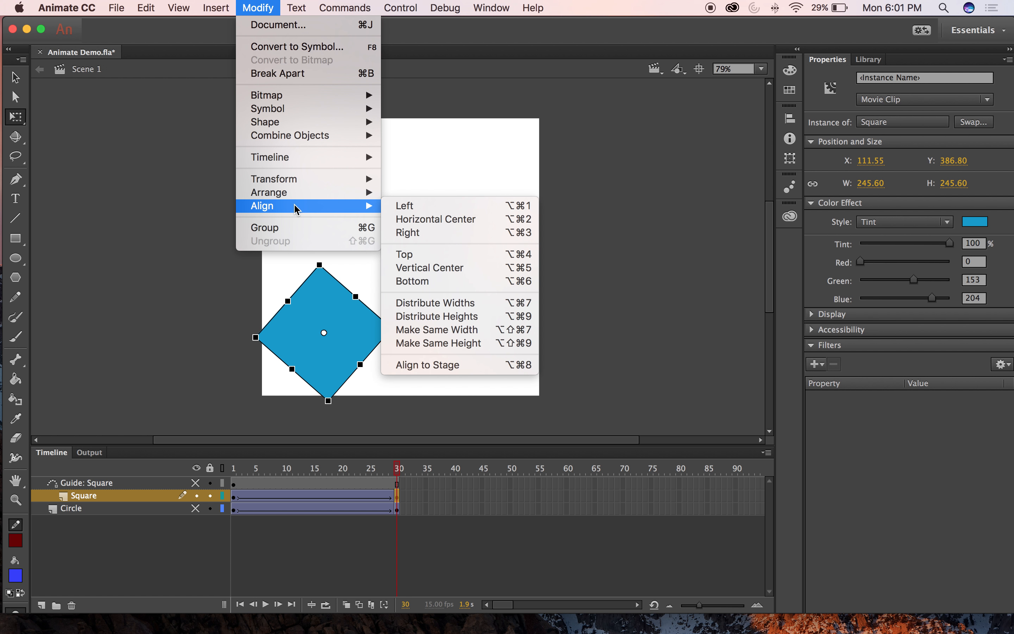
mouse_move(342, 181)
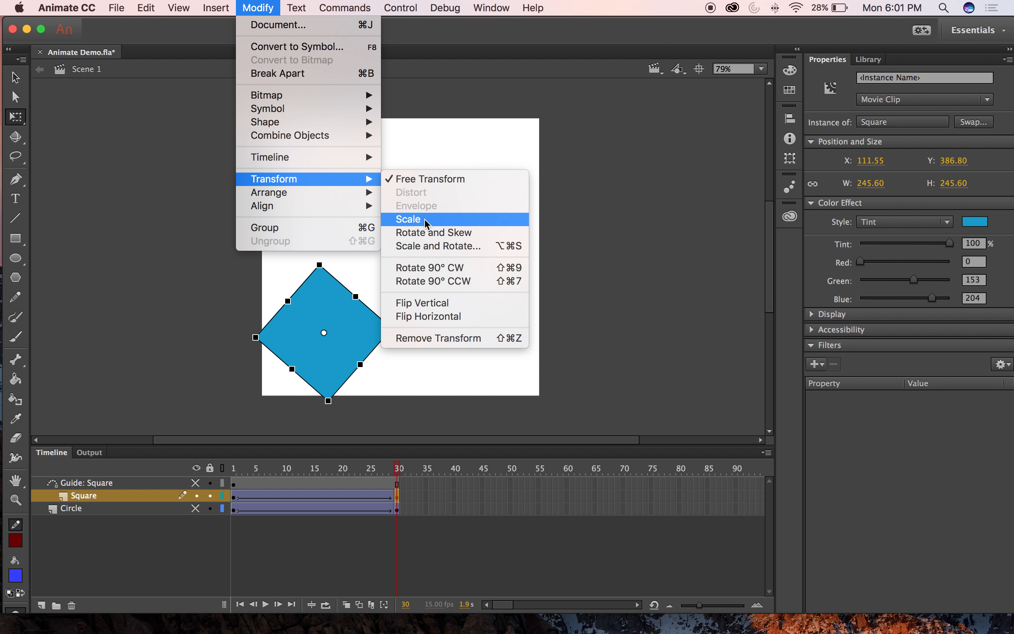
click(428, 233)
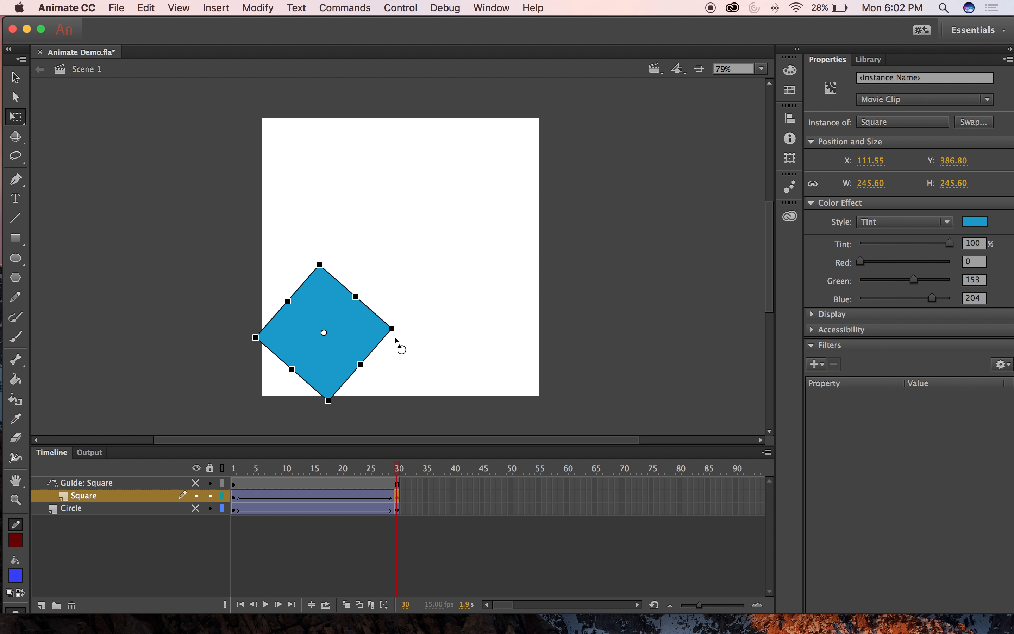
drag(395, 337, 383, 418)
- Play the animation several times to check how the square turns along its path
key(Return)
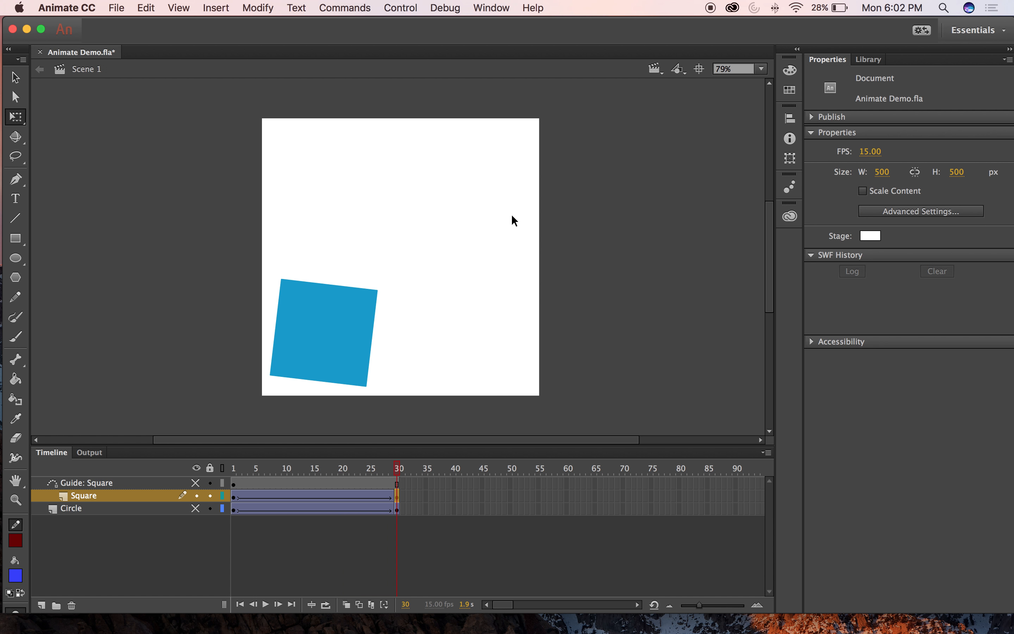
key(Return)
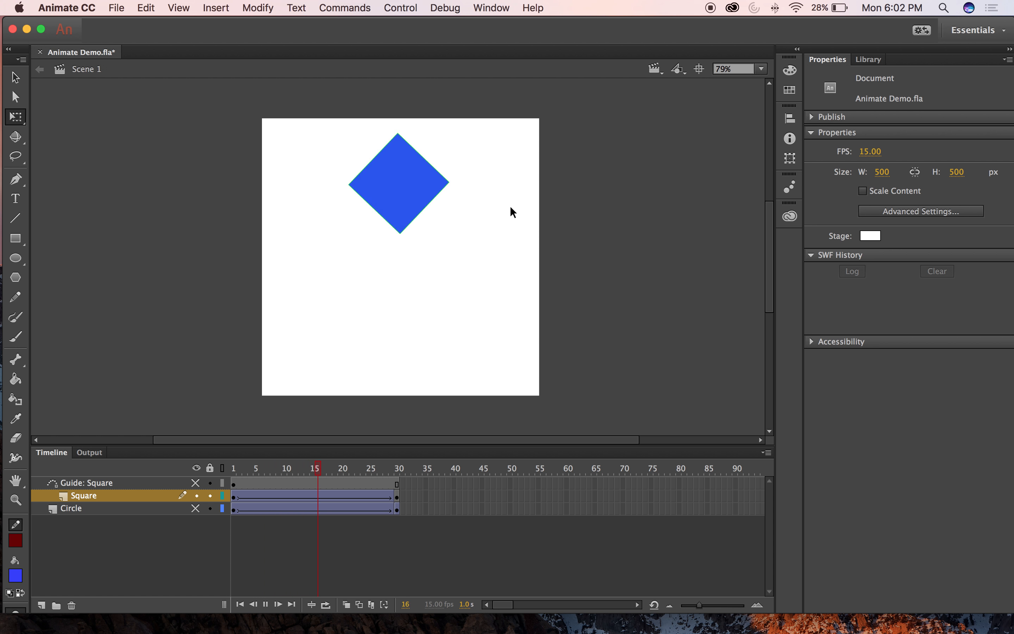
key(Return)
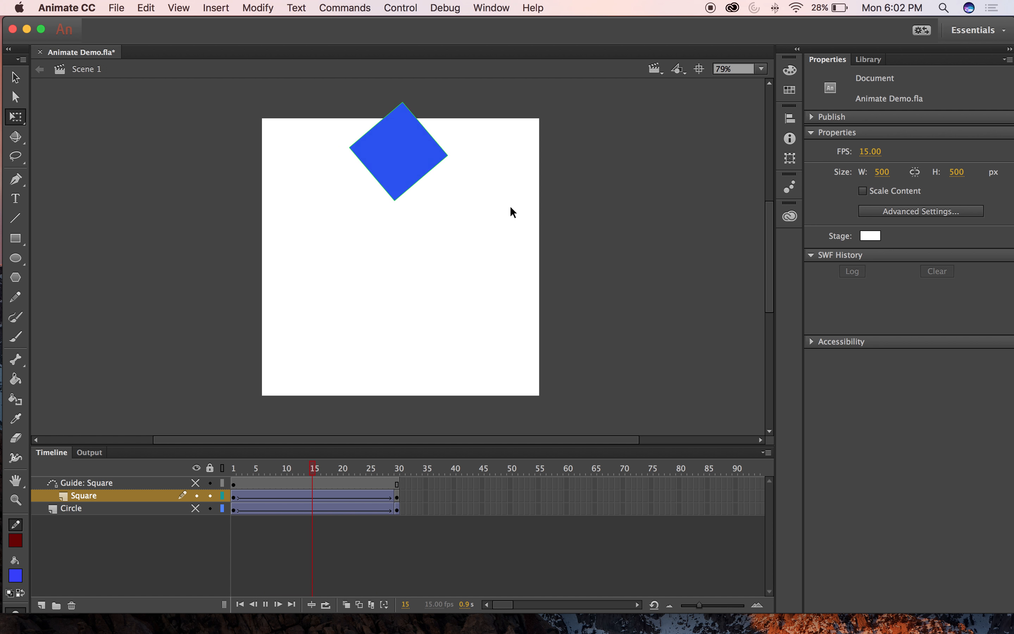
key(Return)
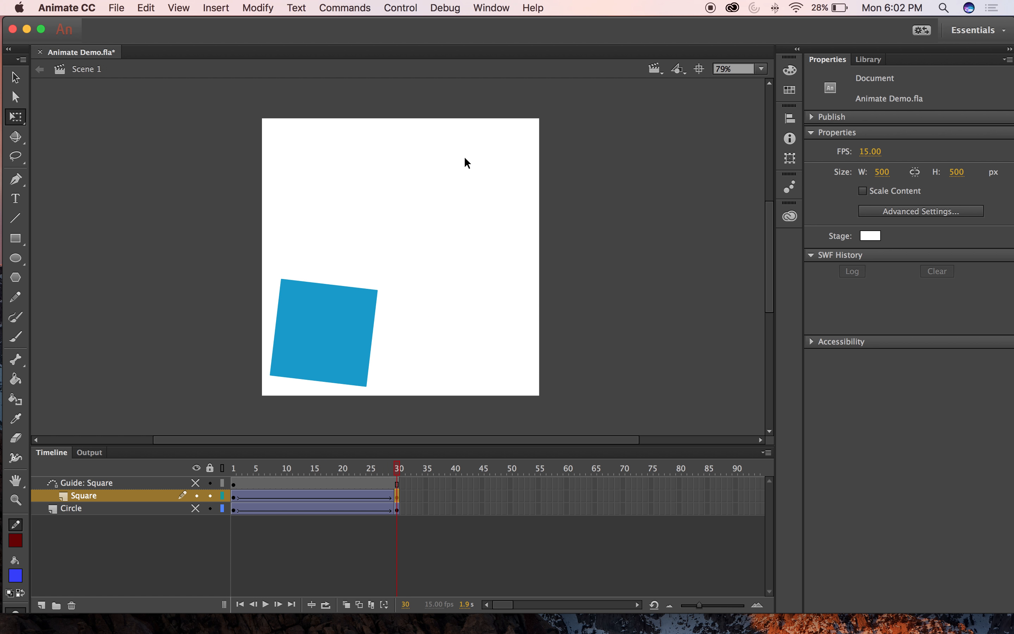
- Try the Alpha color effect on the square at frame 30 by lowering it to 26%, and restore it to 100%
click(332, 332)
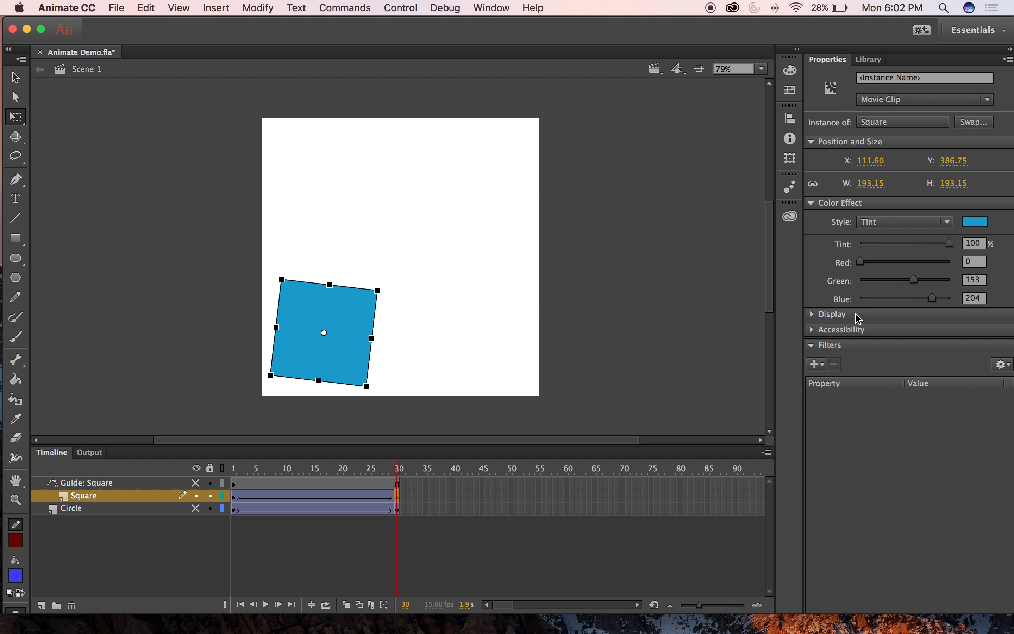
click(389, 152)
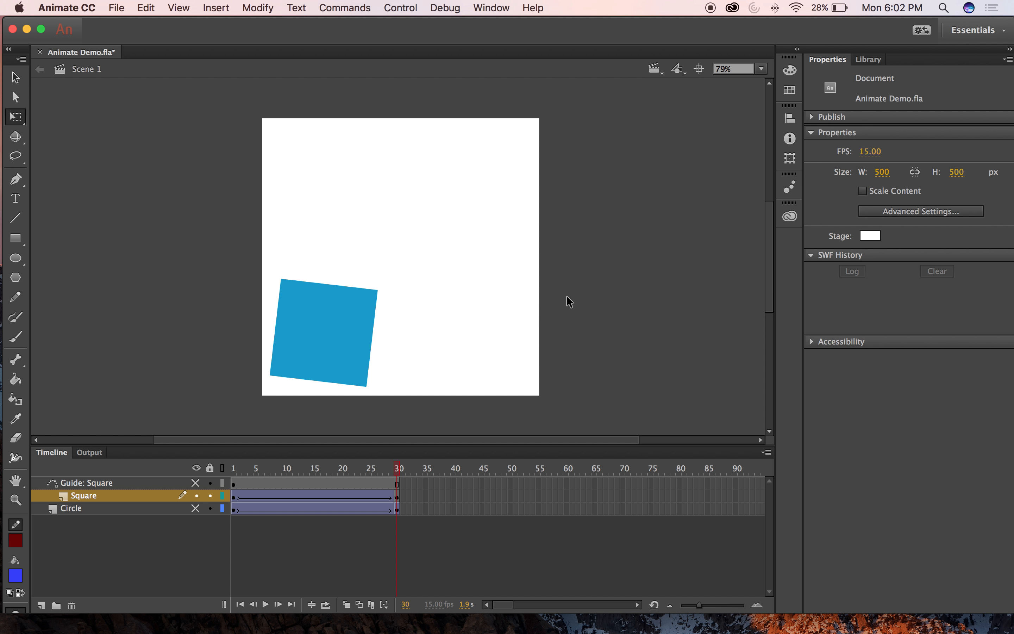
click(373, 313)
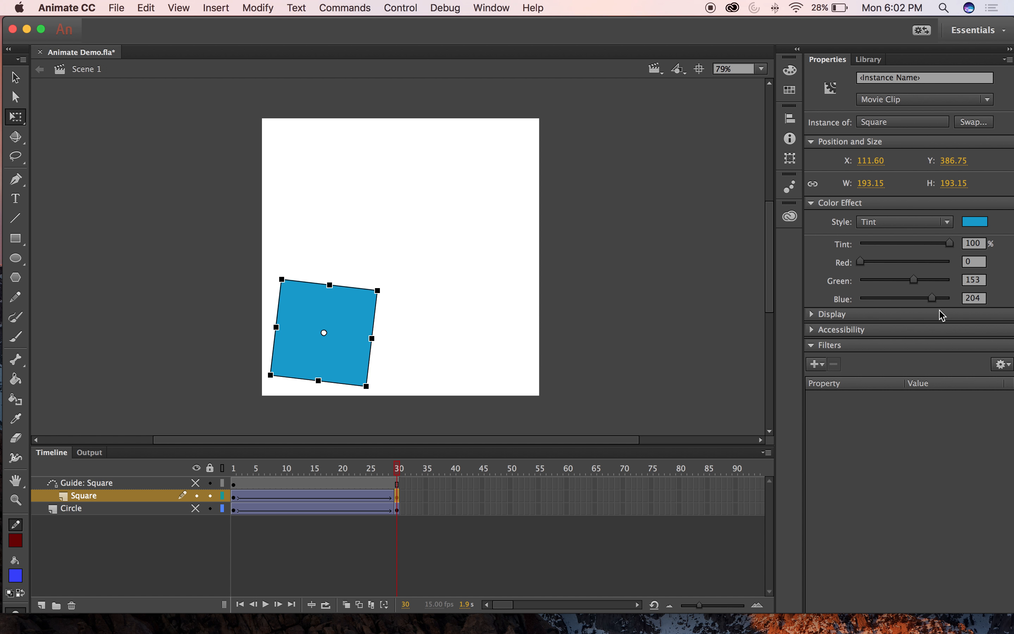
click(882, 222)
click(882, 299)
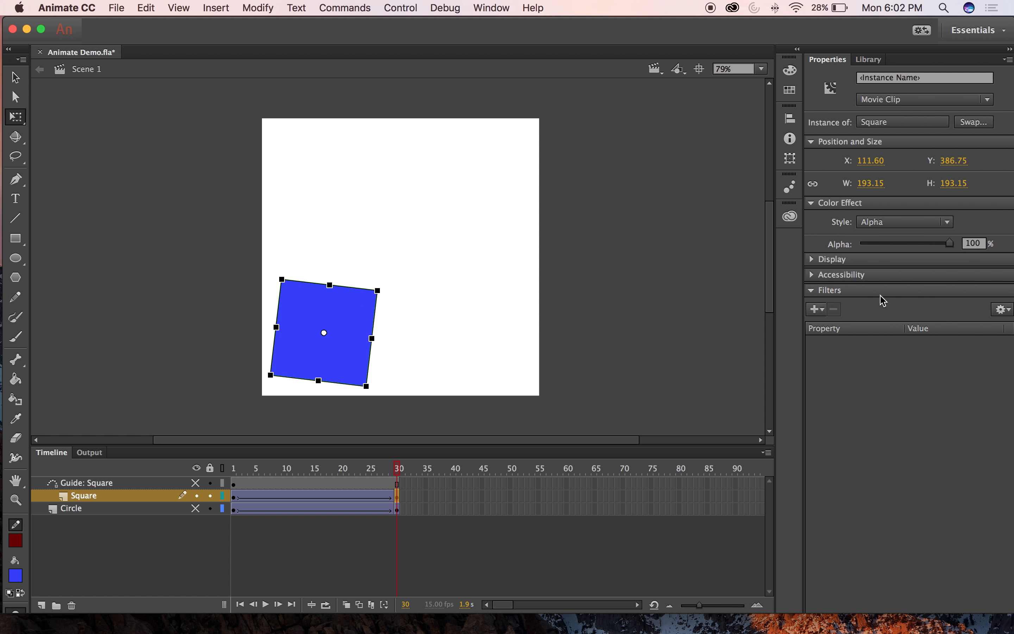
drag(948, 243, 883, 250)
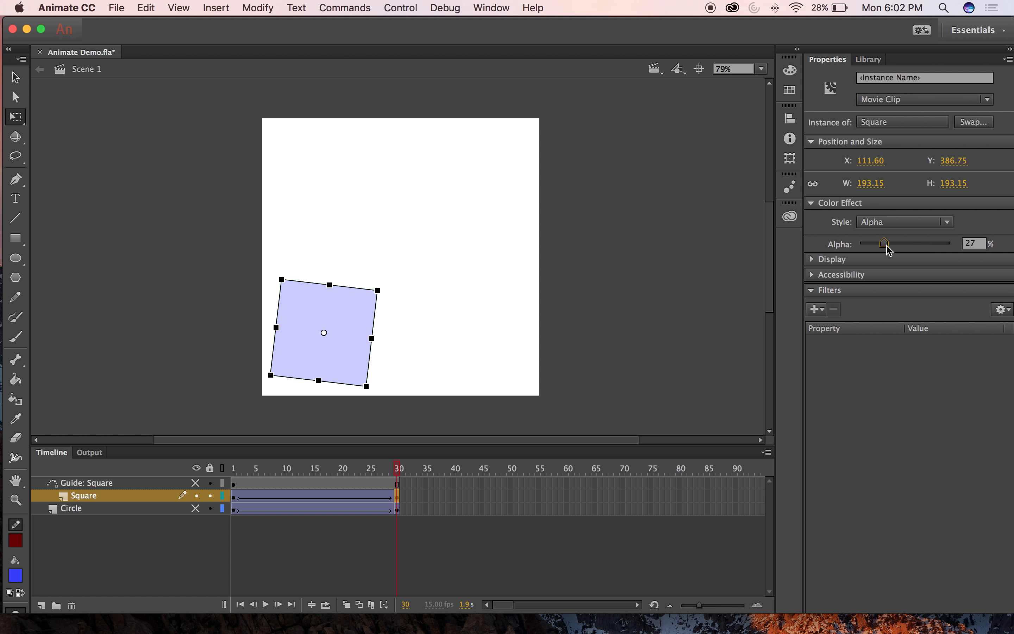
click(903, 222)
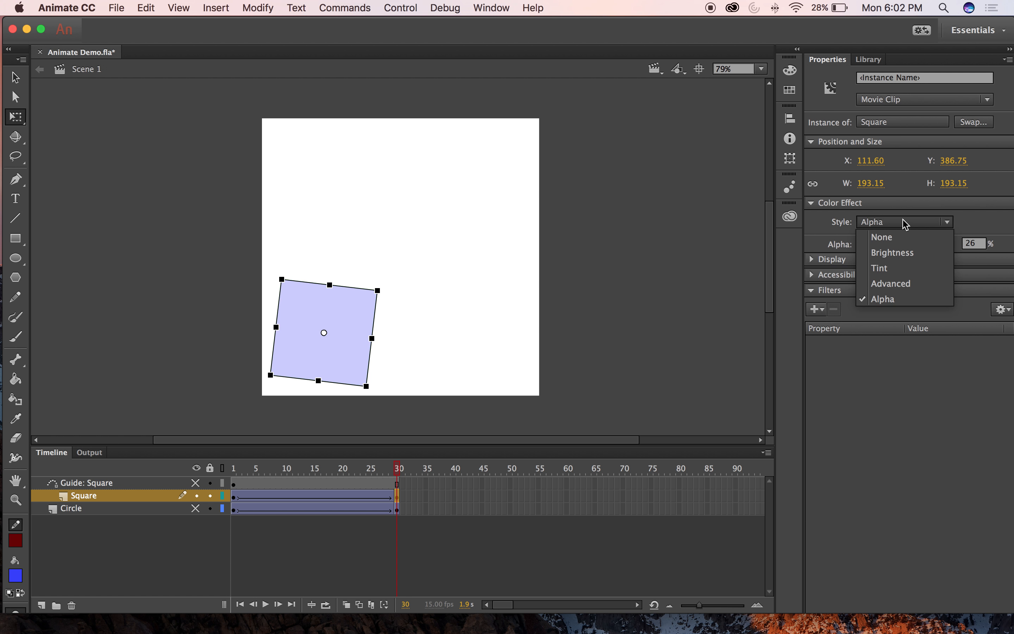
click(989, 231)
drag(884, 244, 950, 243)
- Switch the square's color effect at frame 30 to Brightness and set it to 18%
click(901, 226)
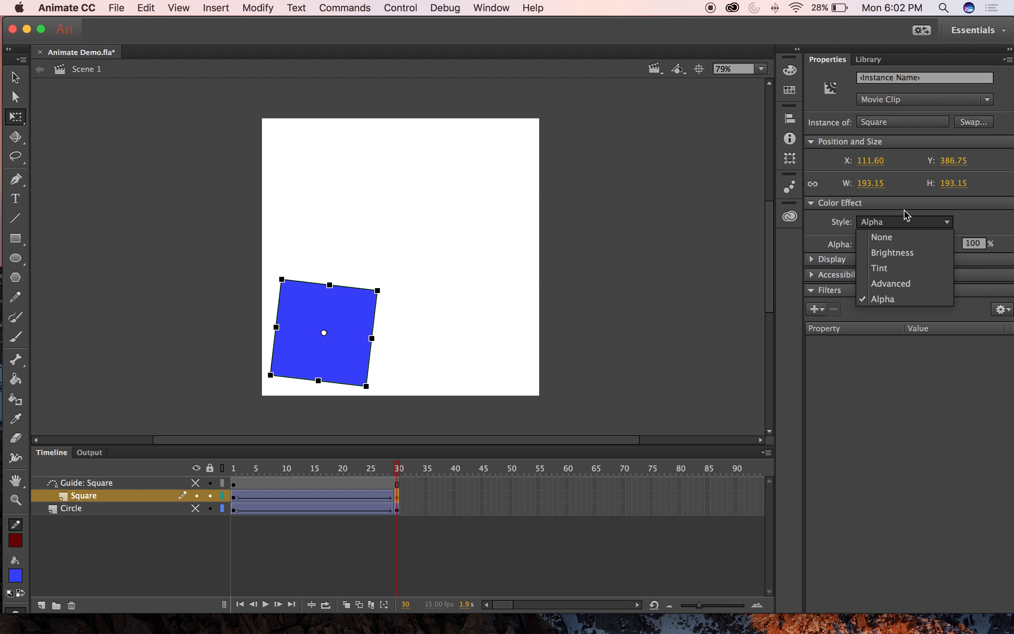
click(909, 253)
drag(890, 247, 915, 249)
- Apply the Advanced color effect to the square at frame 30 with blue -43%, red -98% and alpha 73%
click(922, 221)
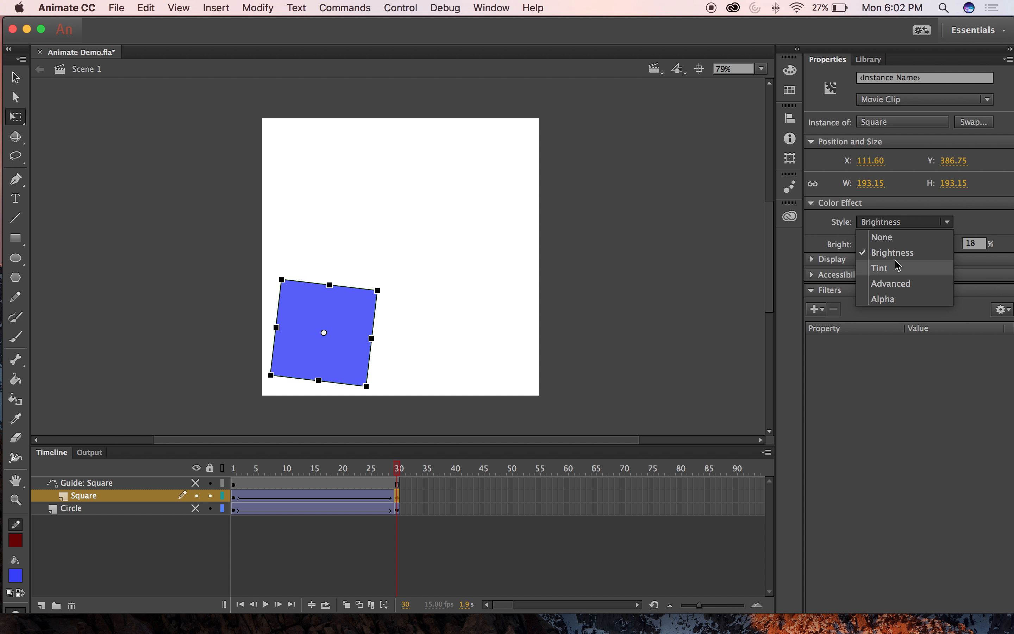
click(897, 284)
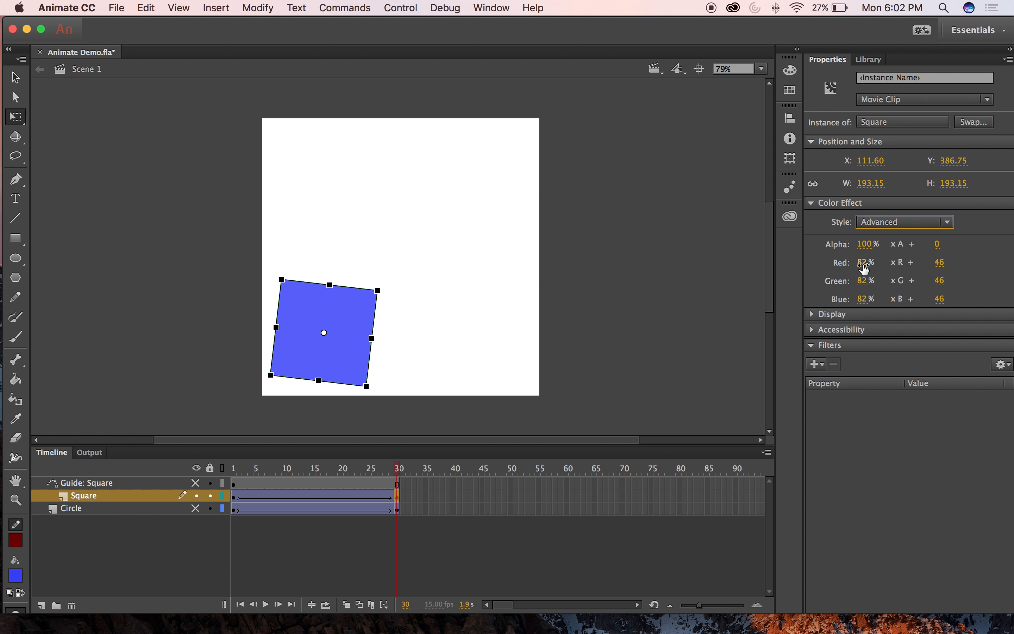
drag(862, 299, 831, 304)
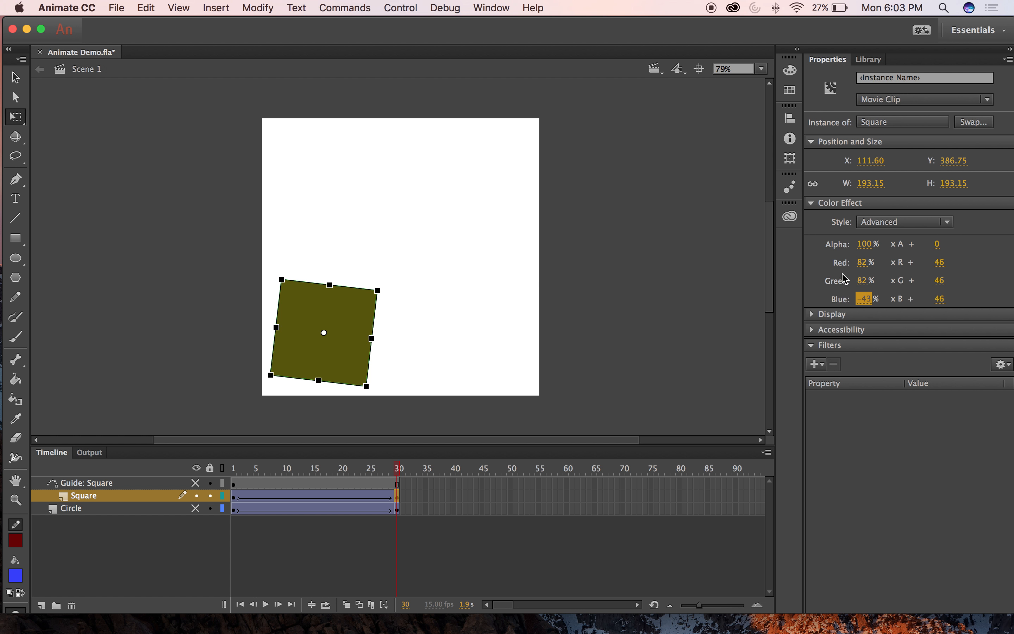
drag(864, 261, 803, 264)
drag(862, 244, 959, 245)
key(Return)
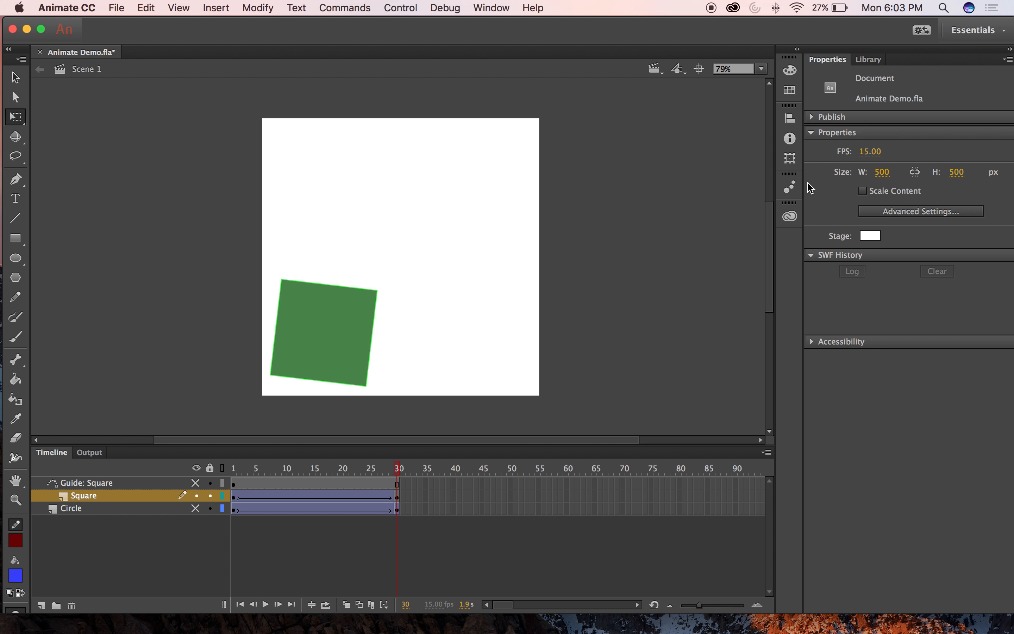
- Review the square's Advanced color settings, deselect it and switch to the Selection tool
click(351, 356)
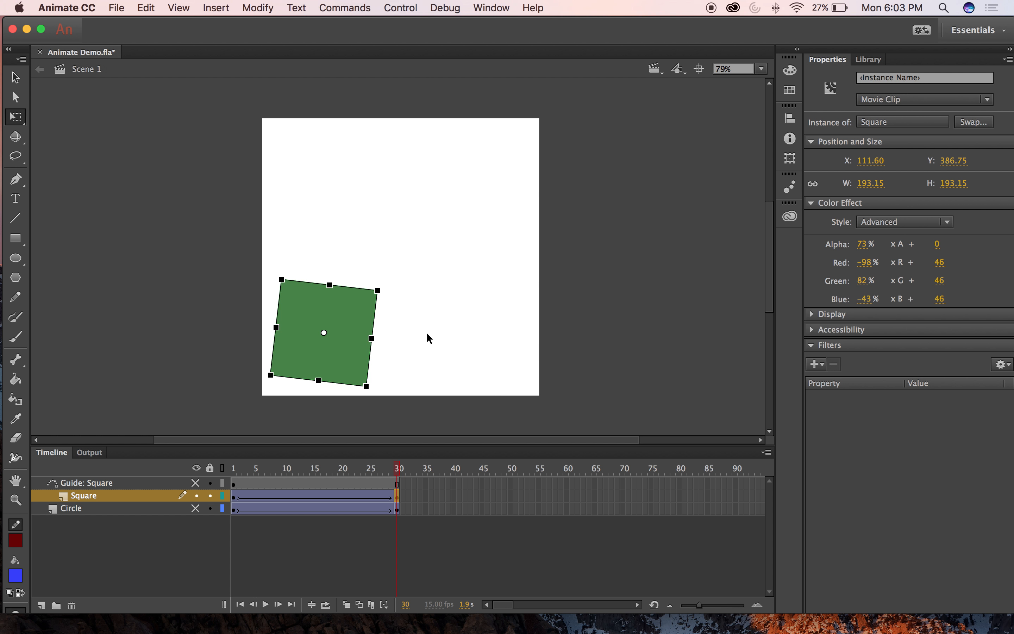
click(427, 340)
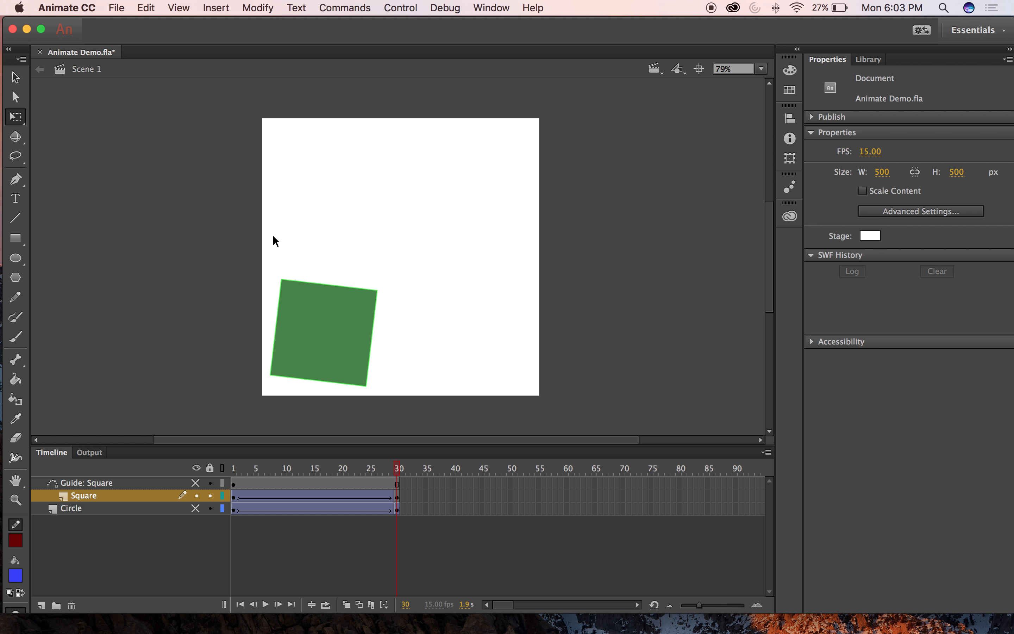
click(15, 77)
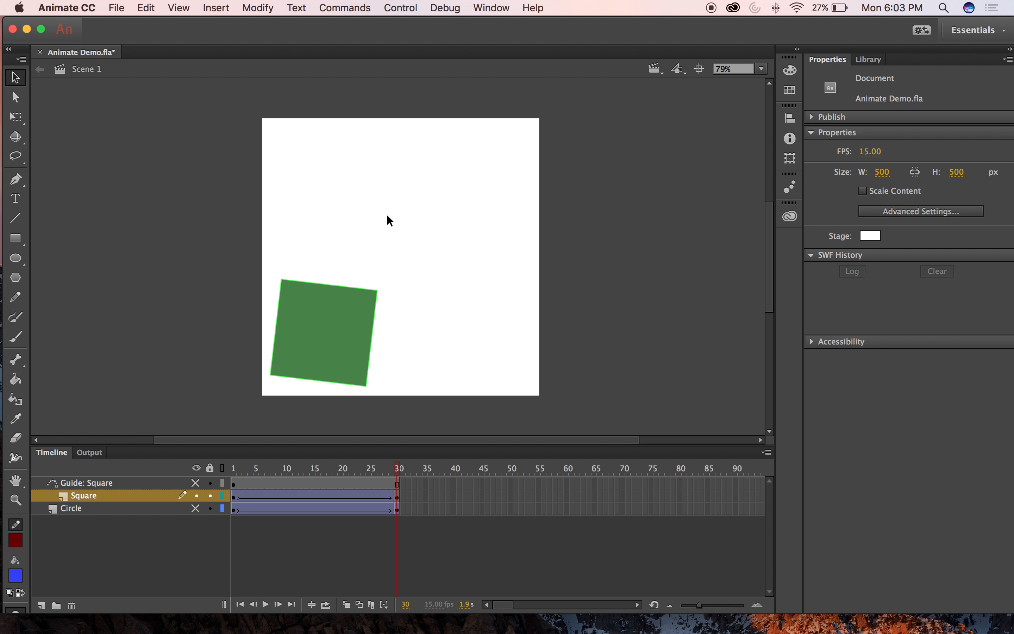